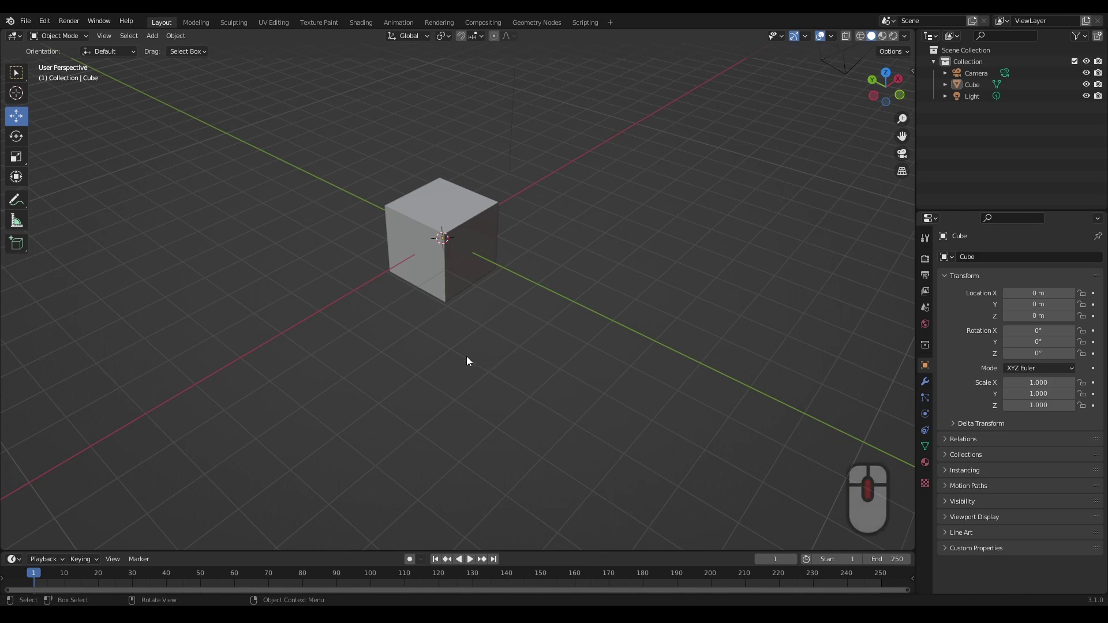
Orbit around the default cube and zoom in and out to view it from different angles and distances
middle_drag(458, 337, 467, 362)
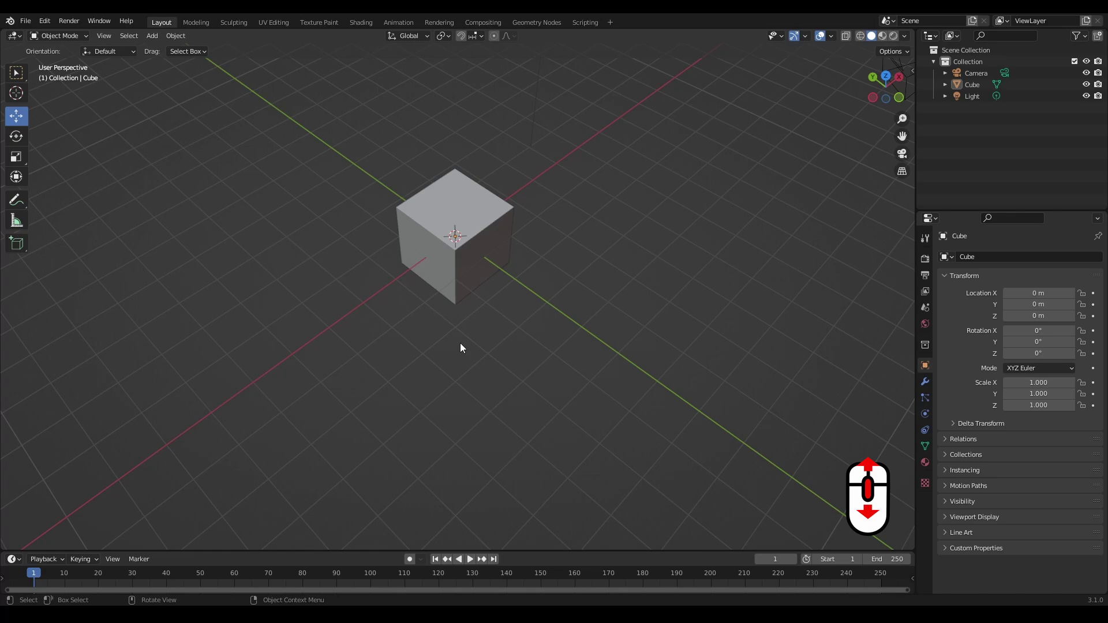
scroll(460, 347, down, 8)
scroll(462, 348, up, 8)
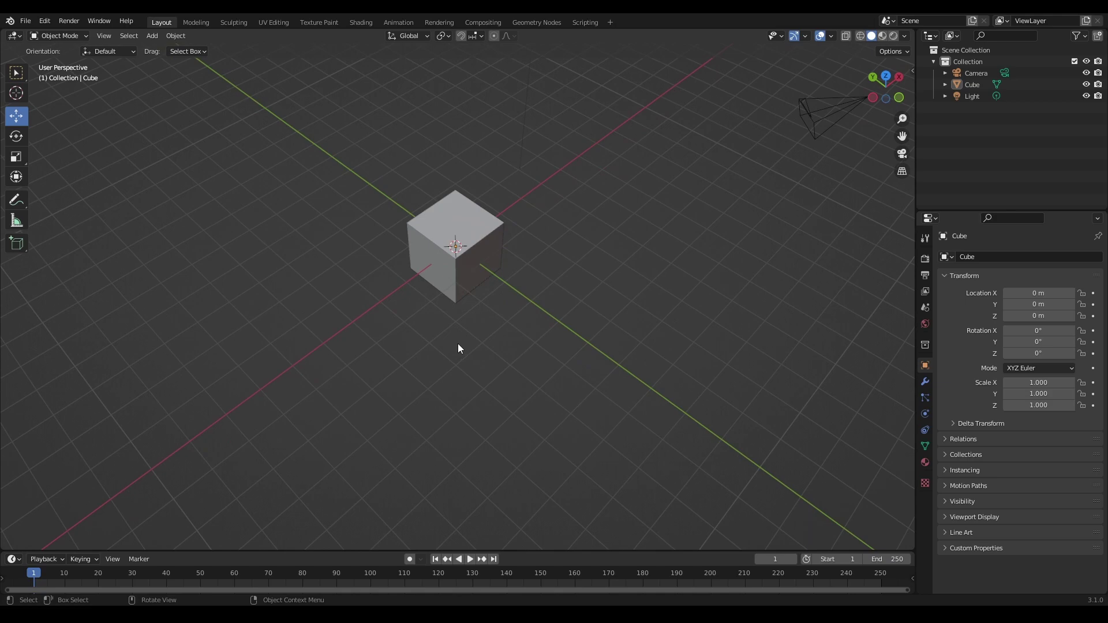
scroll(459, 349, up, 4)
scroll(460, 349, down, 3)
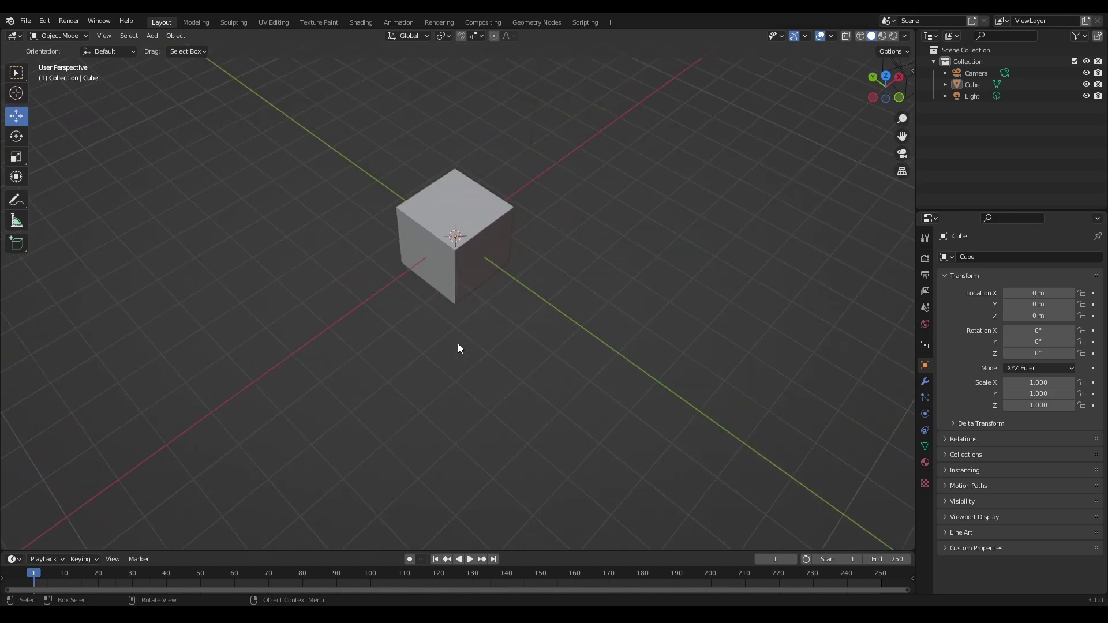
scroll(459, 348, down, 1)
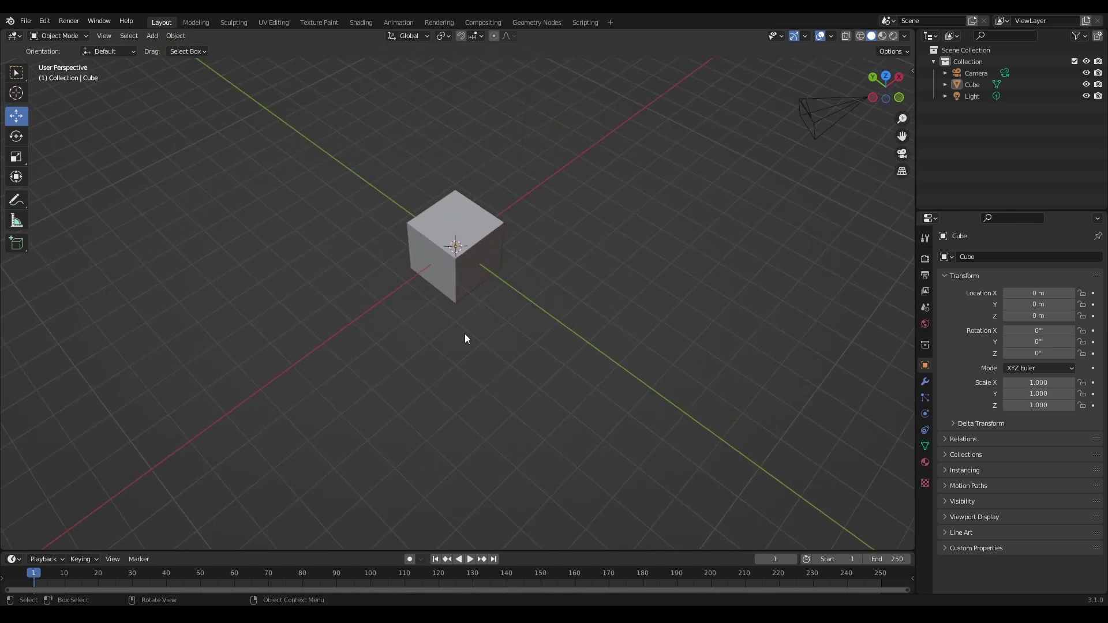
mouse_move(465, 334)
ctrl+middle_down()
mouse_move(450, 253)
mouse_move(460, 382)
mouse_move(453, 248)
mouse_move(448, 389)
mouse_move(460, 314)
ctrl+middle_up()
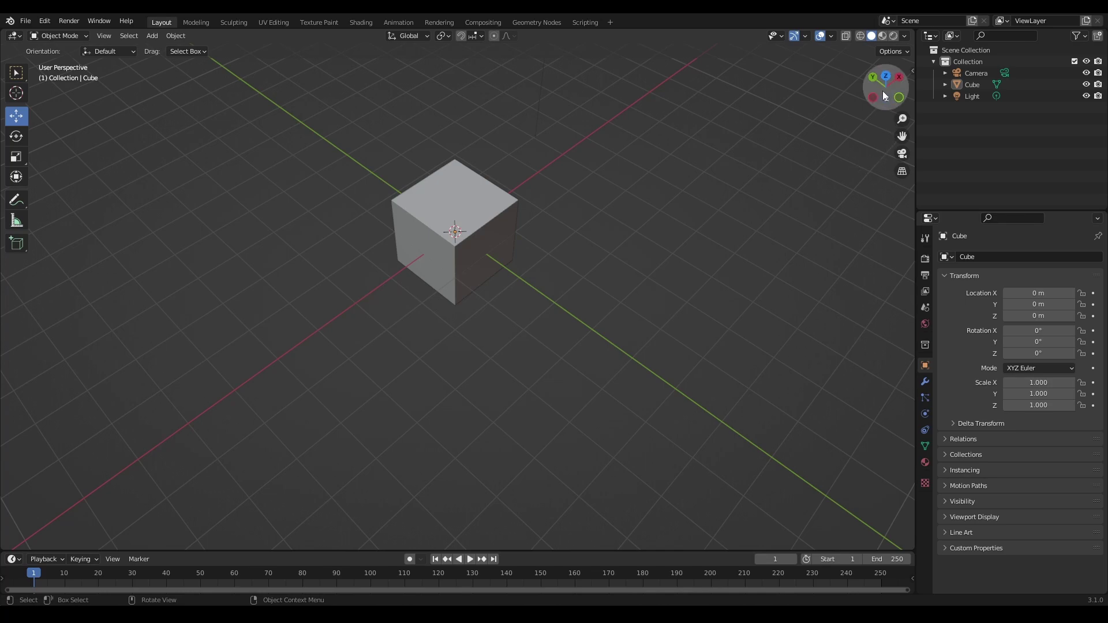
middle_drag(555, 270, 571, 242)
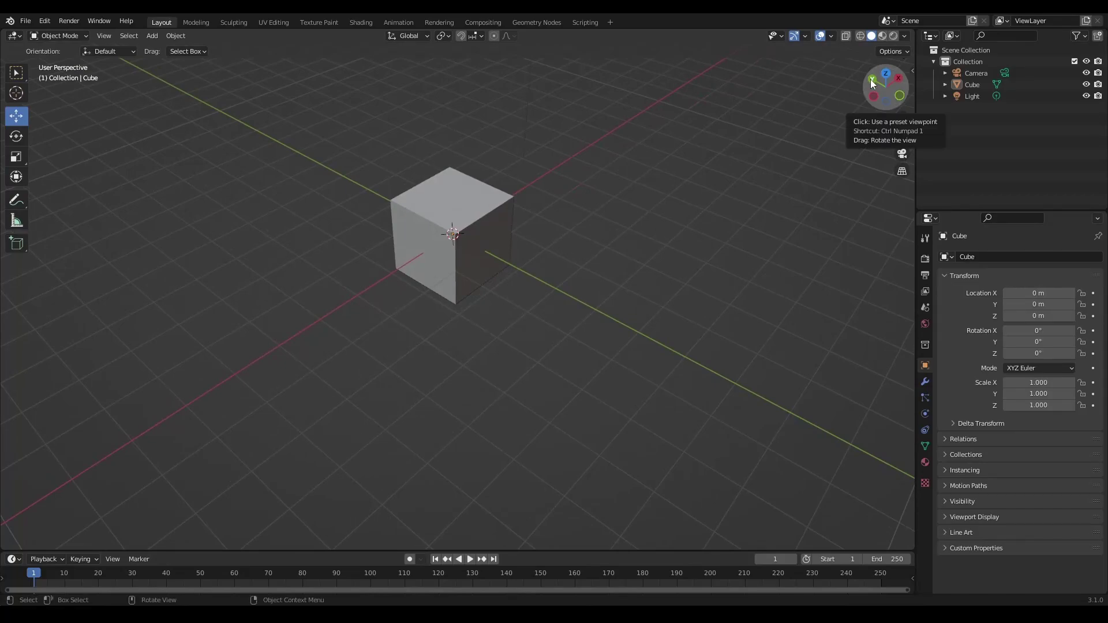
mouse_move(870, 78)
mouse_down()
mouse_move(802, 115)
mouse_move(762, 95)
mouse_move(715, 107)
mouse_move(646, 93)
mouse_move(870, 78)
mouse_up()
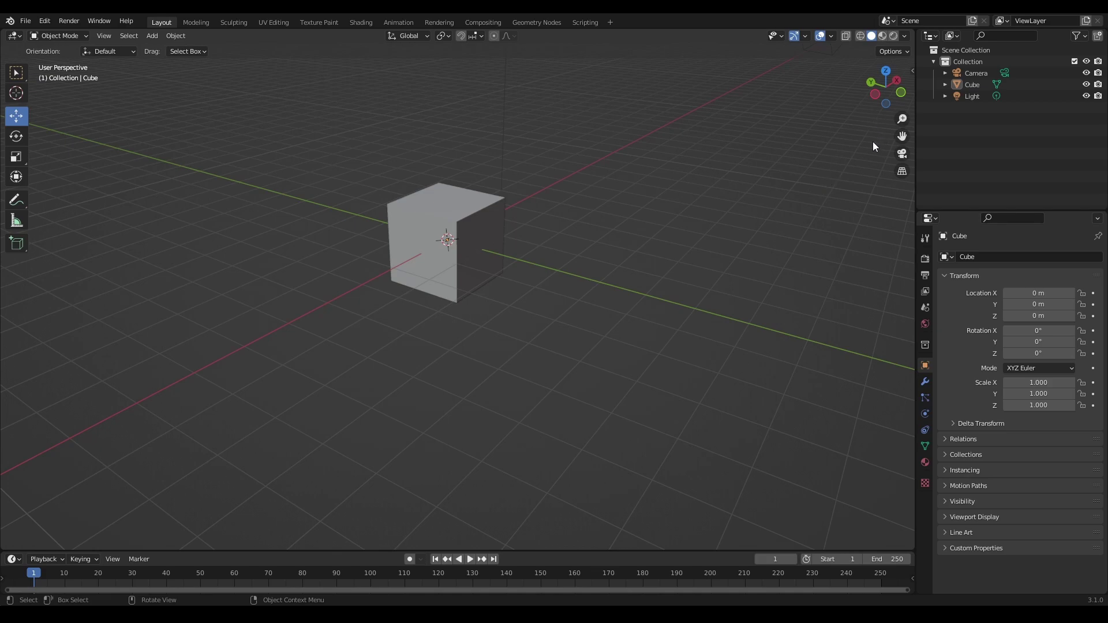
View the cube from the top, back, right, front and bottom presets, finishing in an angled view
click(886, 71)
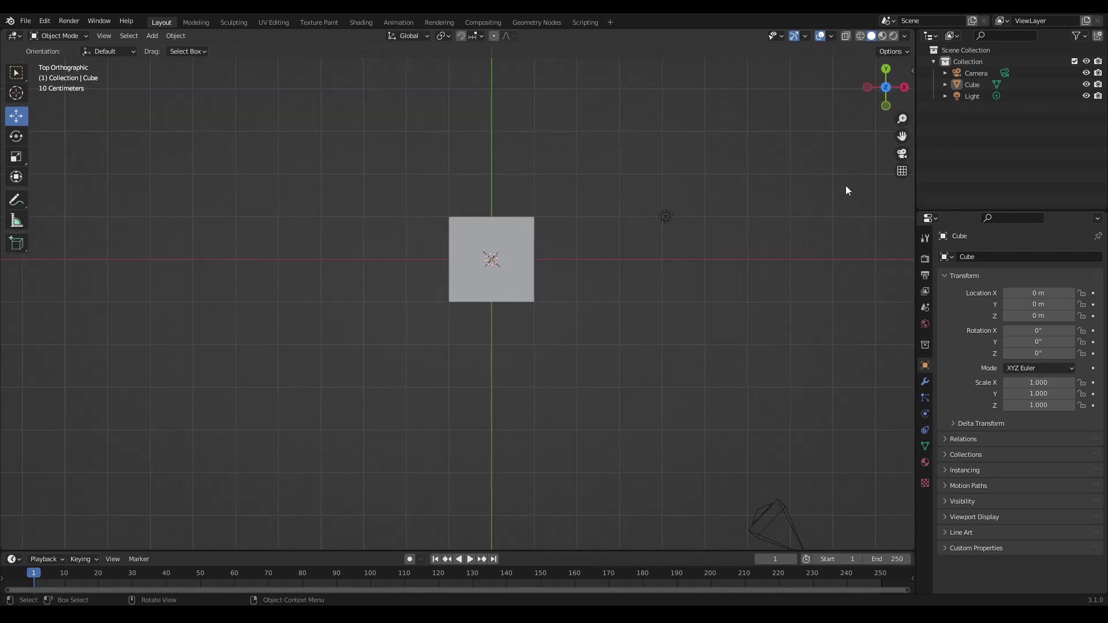
click(886, 67)
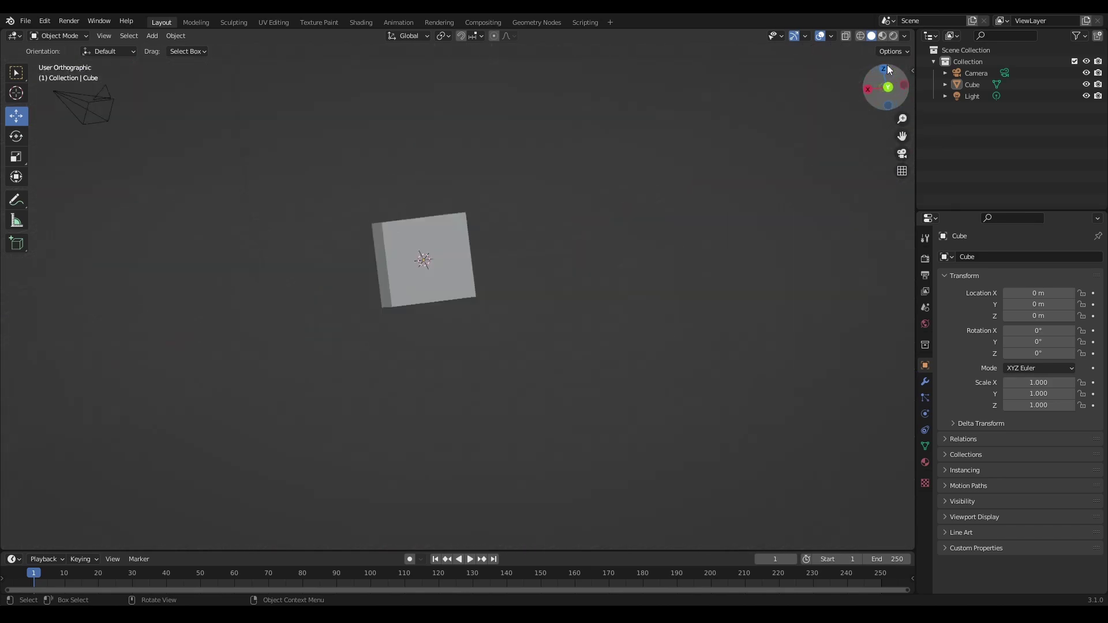
click(868, 87)
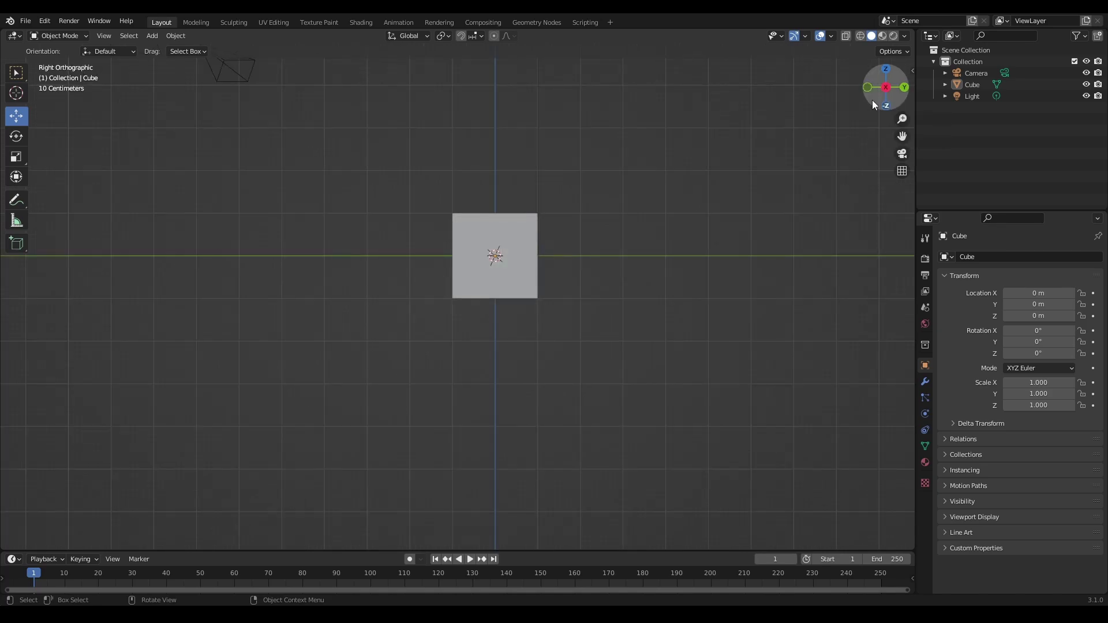
click(867, 88)
click(867, 87)
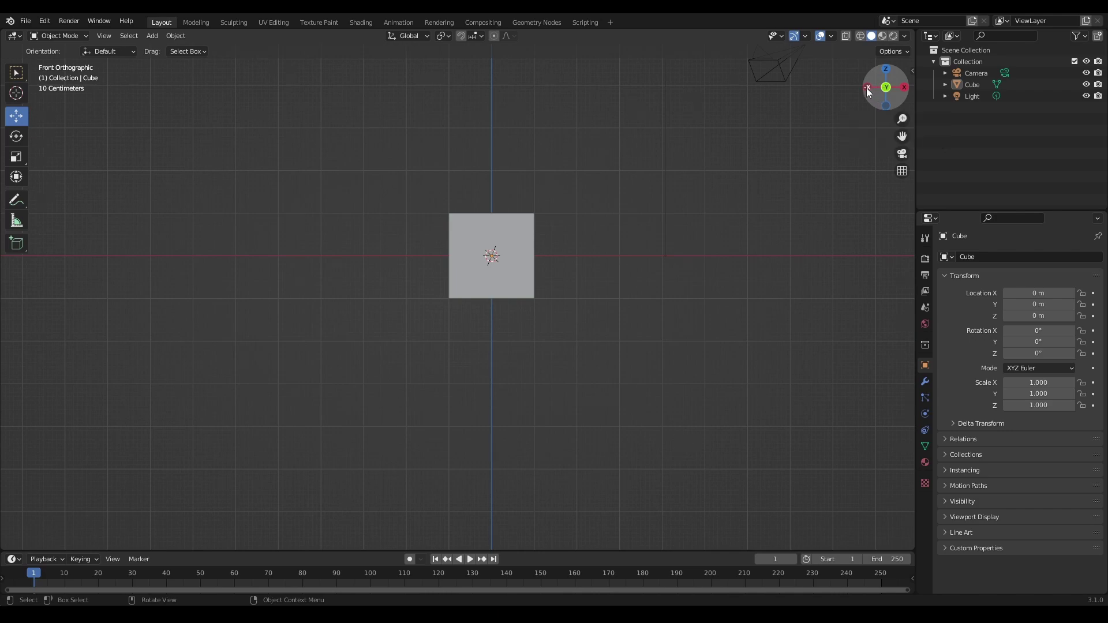
click(884, 106)
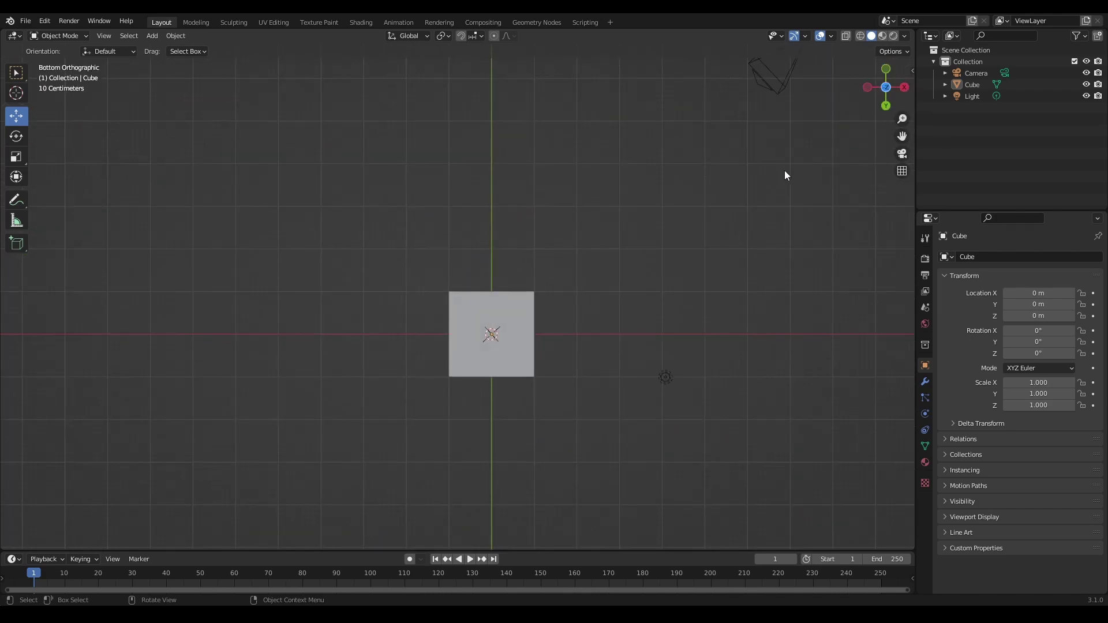
middle_drag(537, 345, 739, 289)
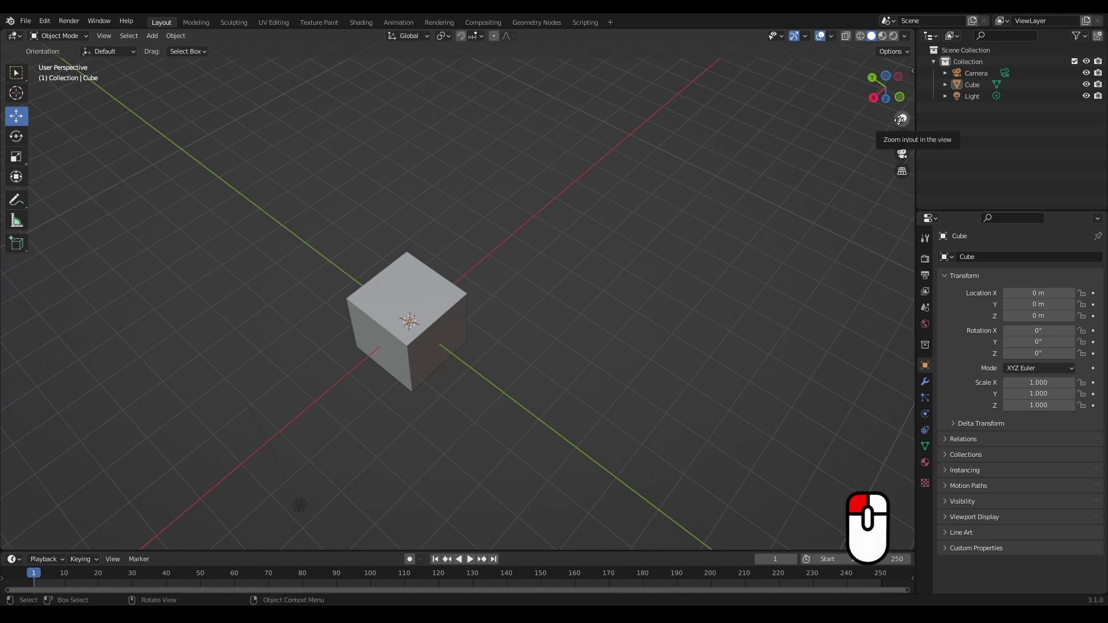
Zoom and pan the viewport, and orbit to an angled view showing the cube, camera and light
mouse_move(899, 120)
mouse_down()
mouse_move(899, 141)
mouse_move(899, 104)
mouse_move(907, 139)
mouse_move(898, 130)
mouse_move(890, 142)
mouse_move(779, 113)
mouse_move(910, 45)
mouse_move(1031, 136)
mouse_move(821, 166)
mouse_move(886, 60)
mouse_move(958, 165)
mouse_move(804, 116)
mouse_move(1002, 67)
mouse_move(1021, 141)
mouse_move(929, 126)
mouse_move(932, 141)
mouse_move(896, 136)
mouse_up()
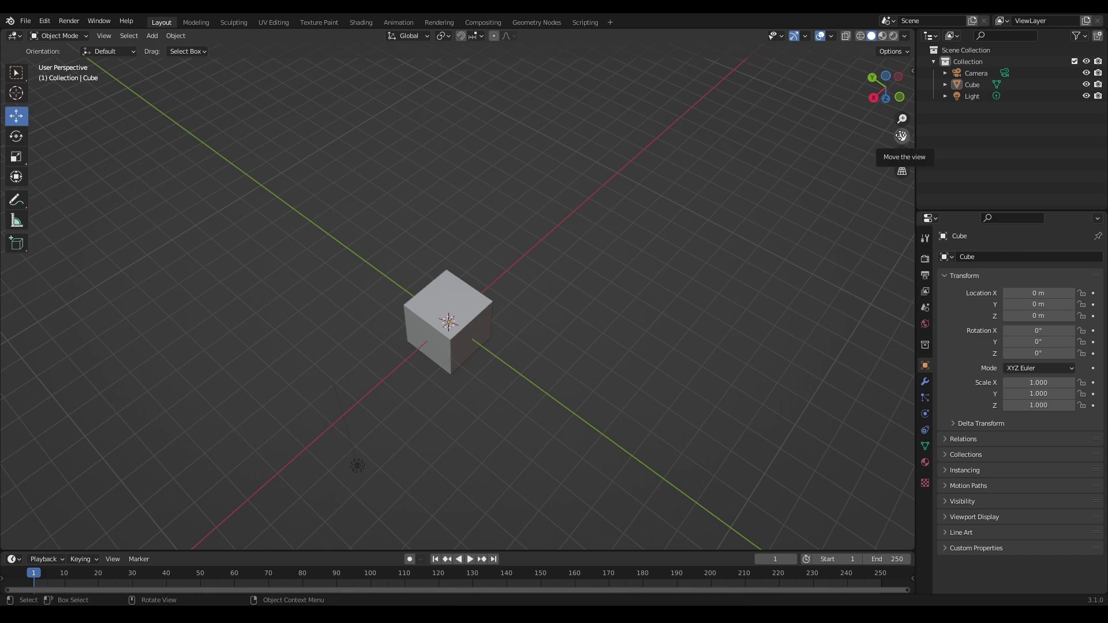
drag(902, 135, 641, 44)
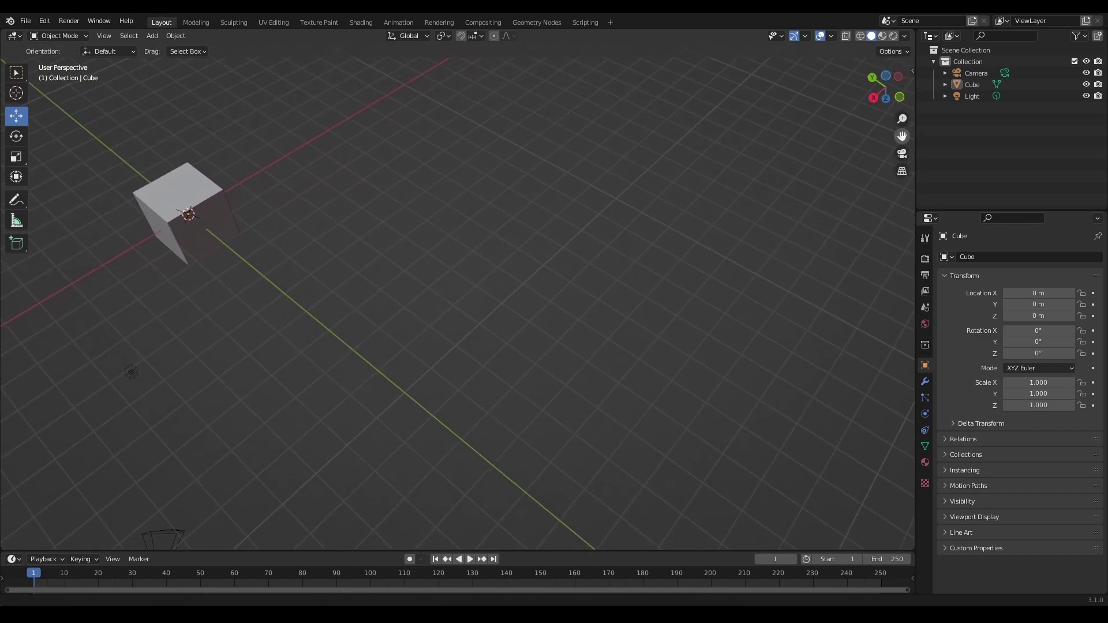
middle_drag(423, 293, 675, 218)
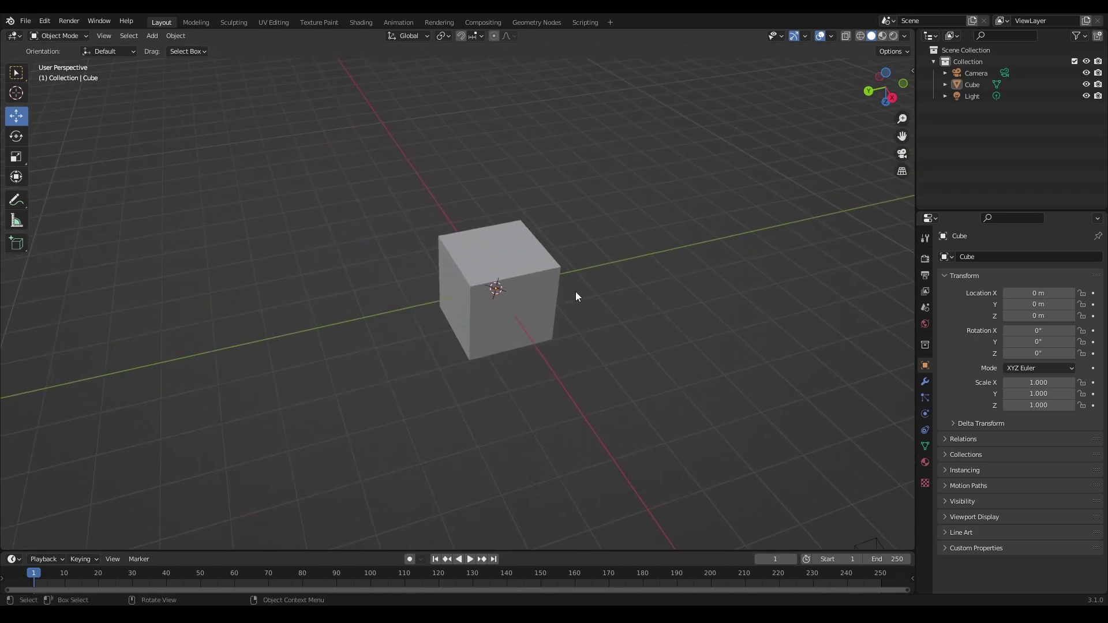
scroll(576, 294, down, 3)
middle_drag(571, 299, 577, 277)
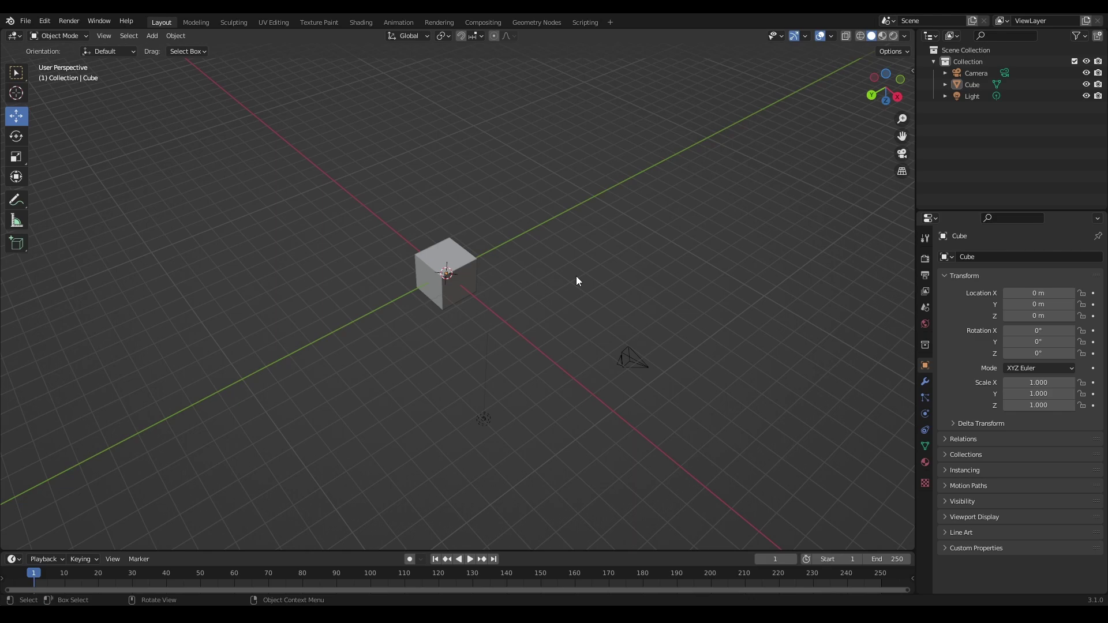
Look through the camera and return, and switch to orthographic projection and back to perspective
click(900, 155)
click(901, 155)
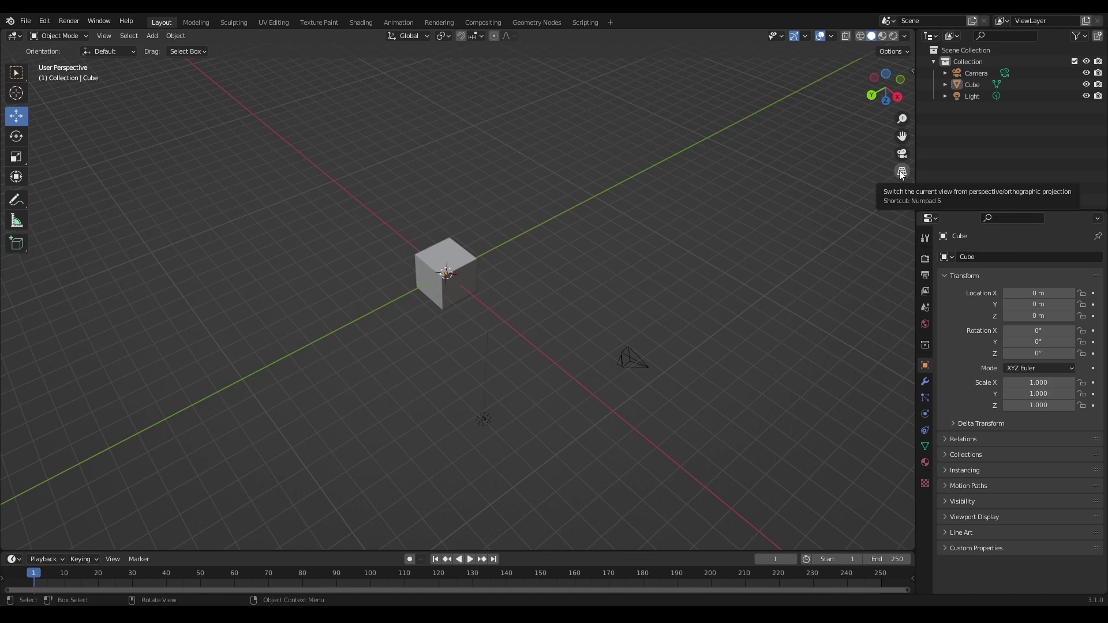
click(901, 173)
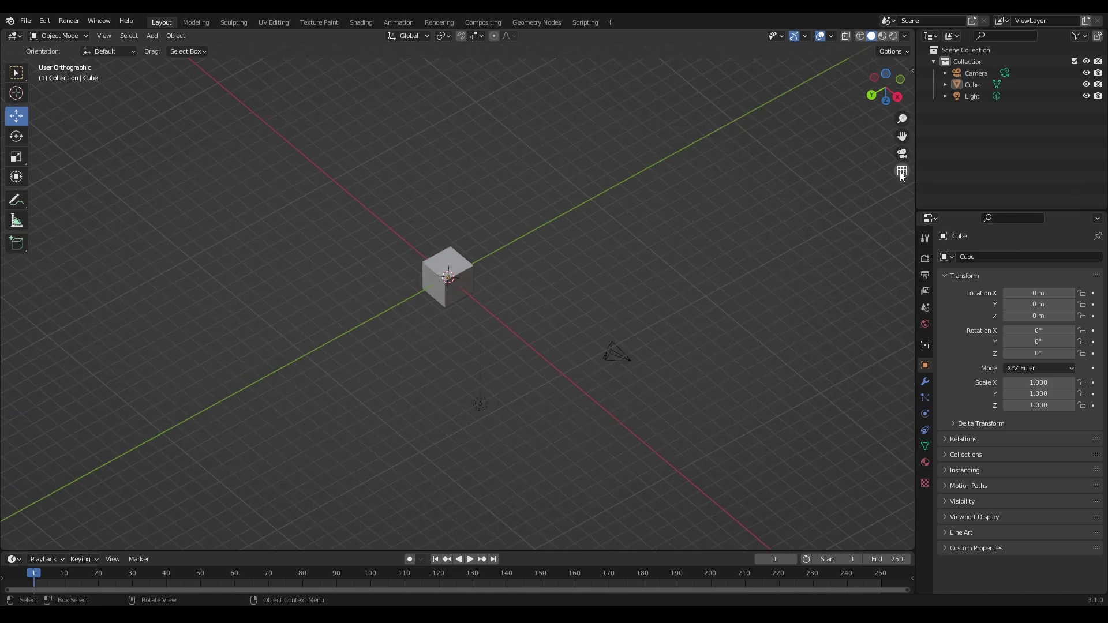
click(902, 173)
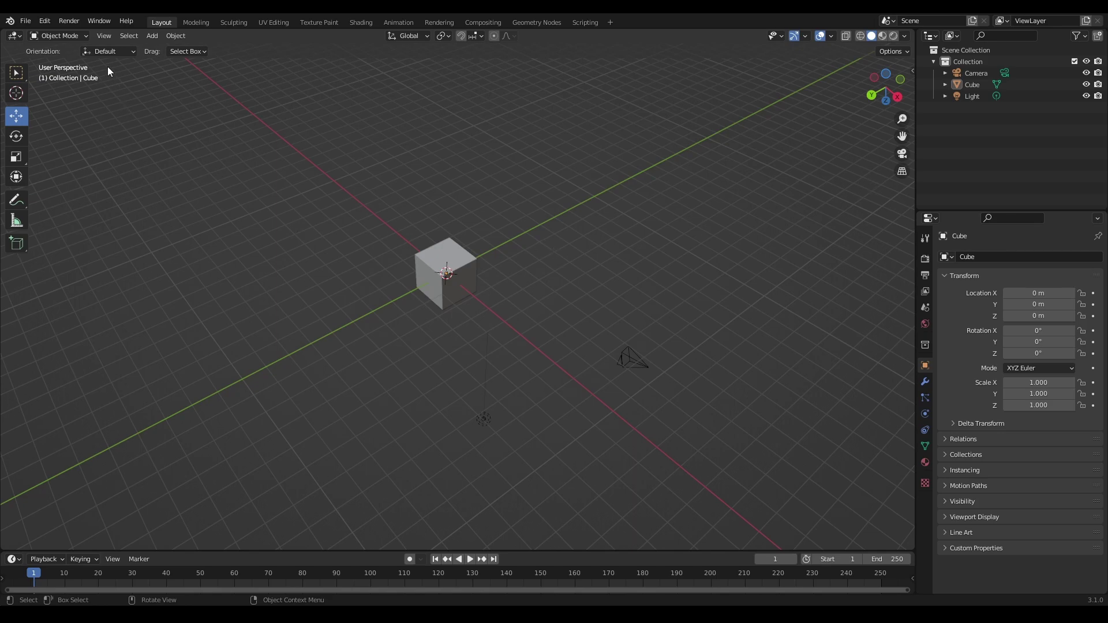
Switch the viewpoint to Top, to Front, and back to Top
click(105, 36)
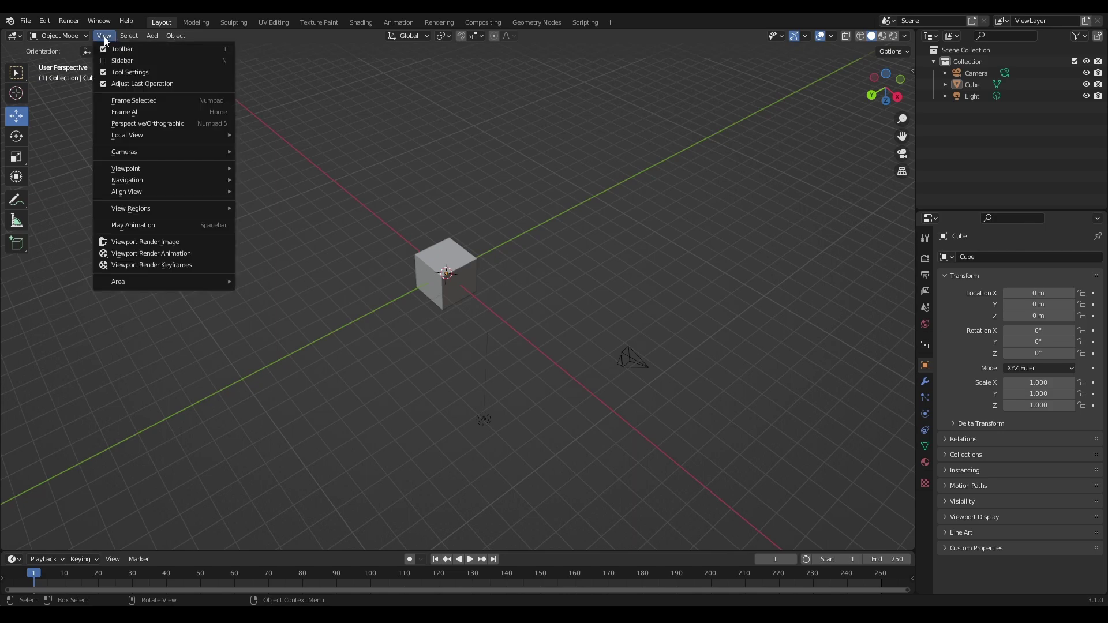
click(108, 39)
click(108, 38)
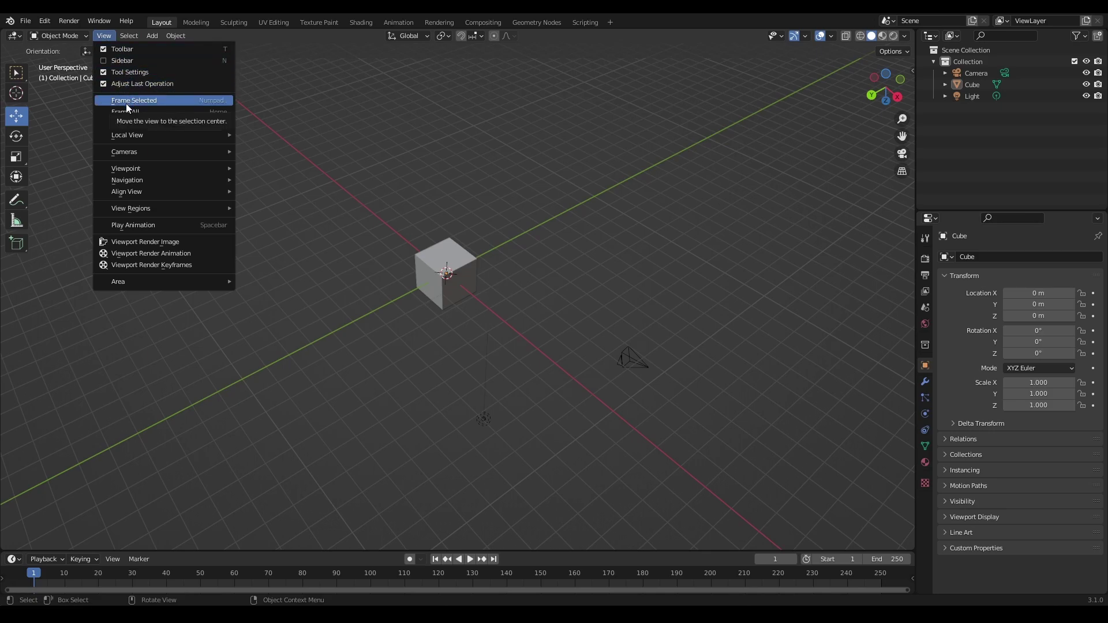
mouse_move(125, 159)
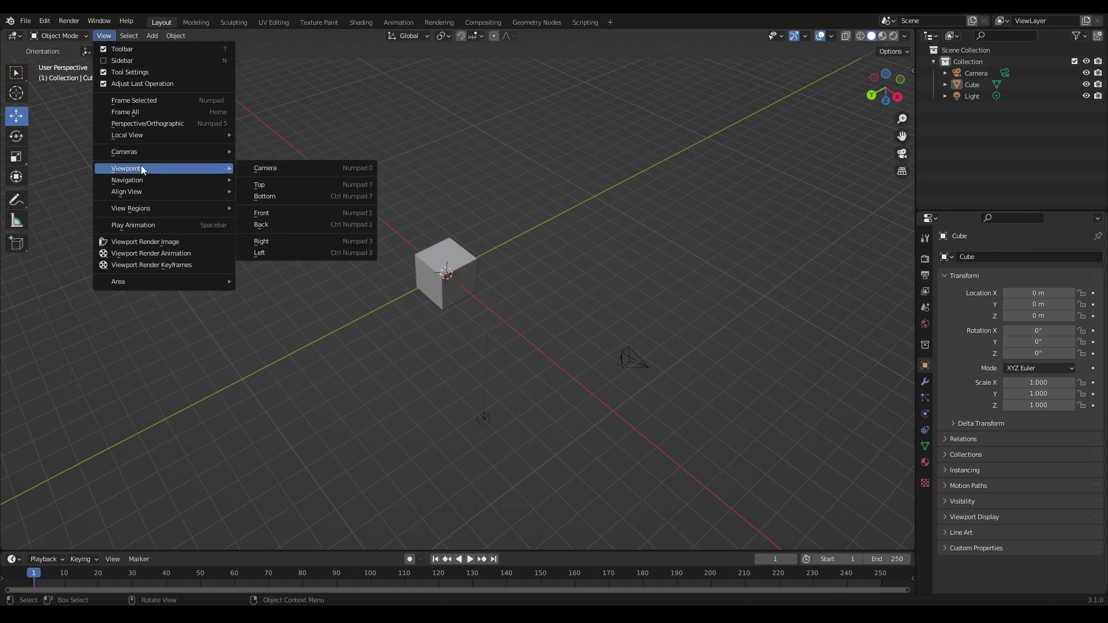
click(272, 185)
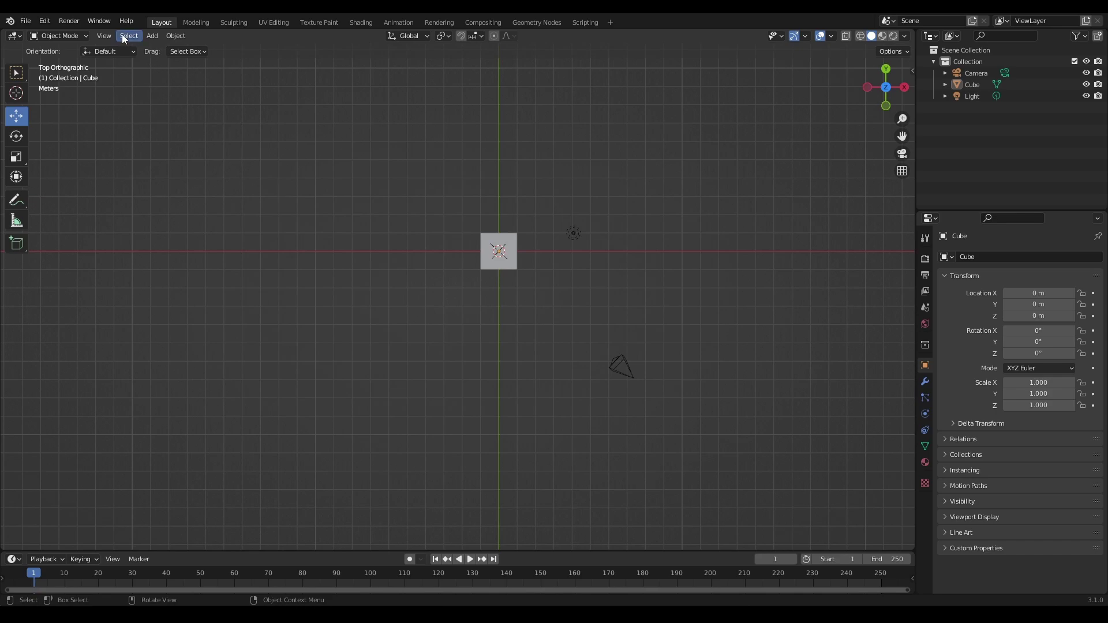
click(106, 34)
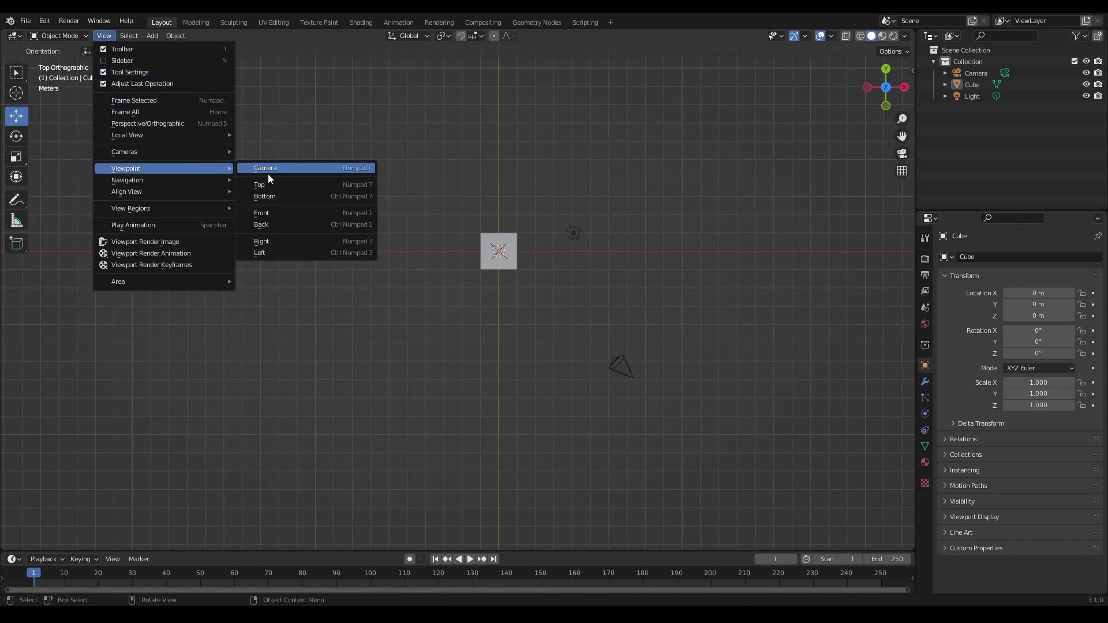
click(269, 214)
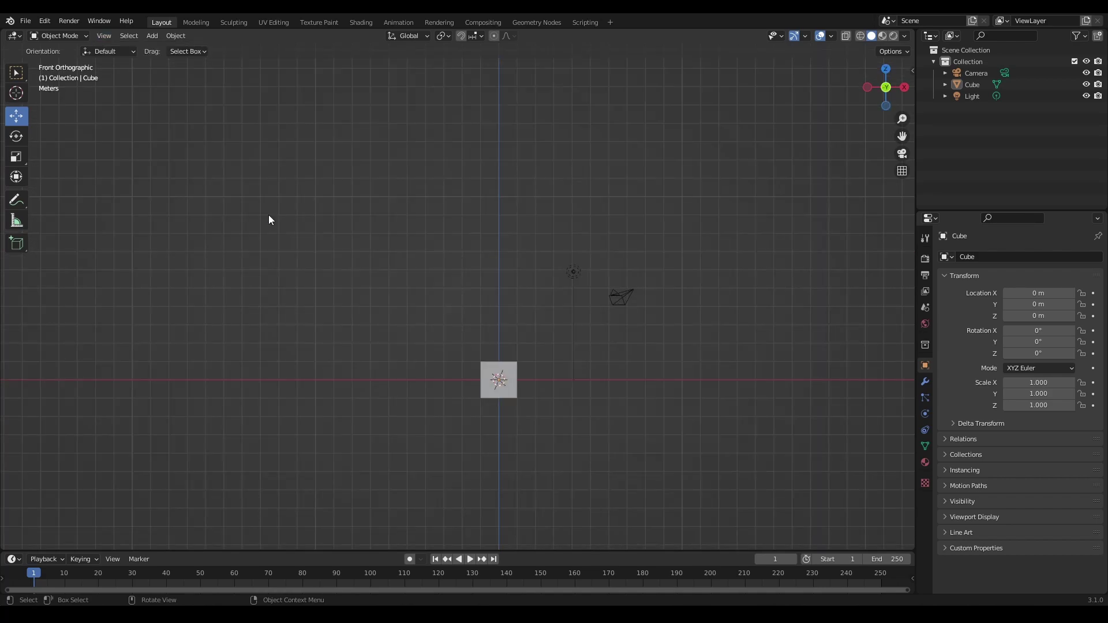
key(KP_7)
Split the 3D viewport into Quad View, toggling it off and on again and leaving it enabled
click(105, 38)
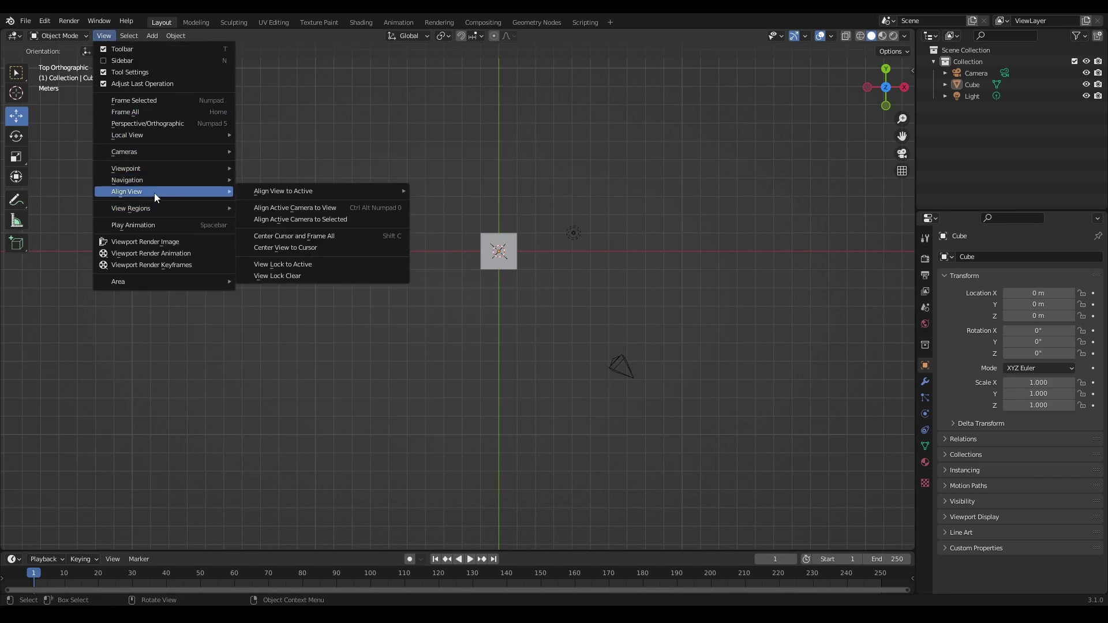
mouse_move(139, 283)
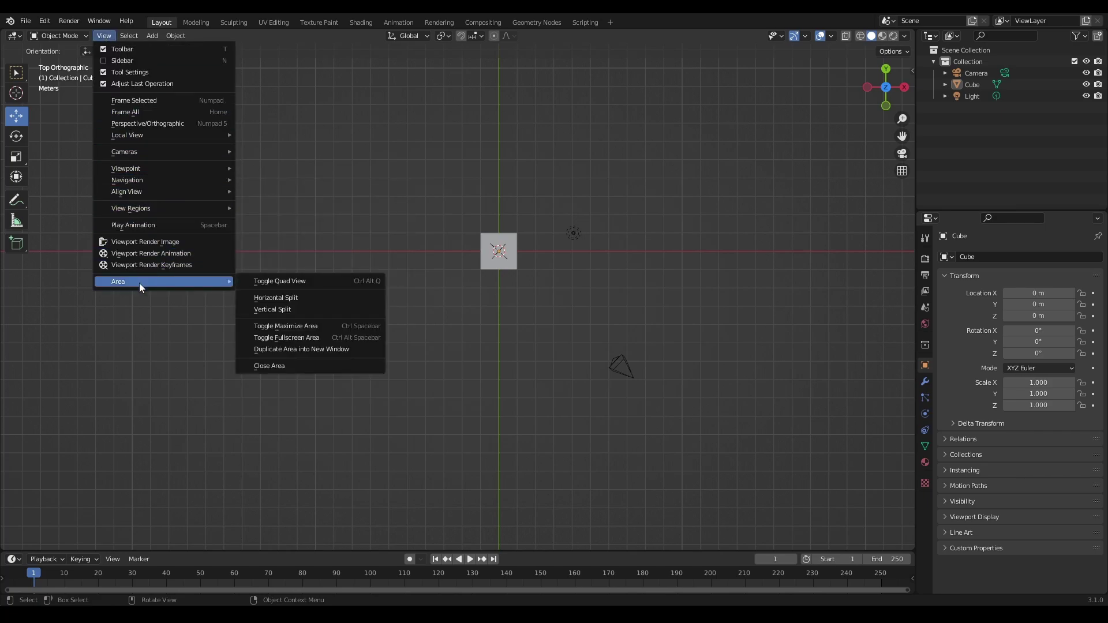
click(277, 283)
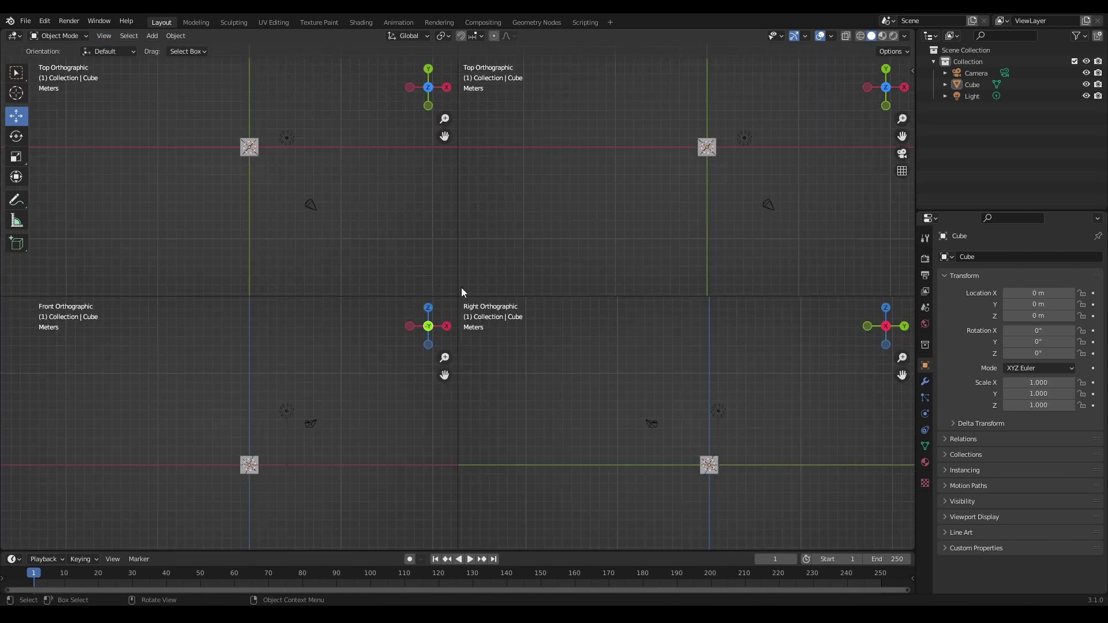
key(ctrl+alt+q)
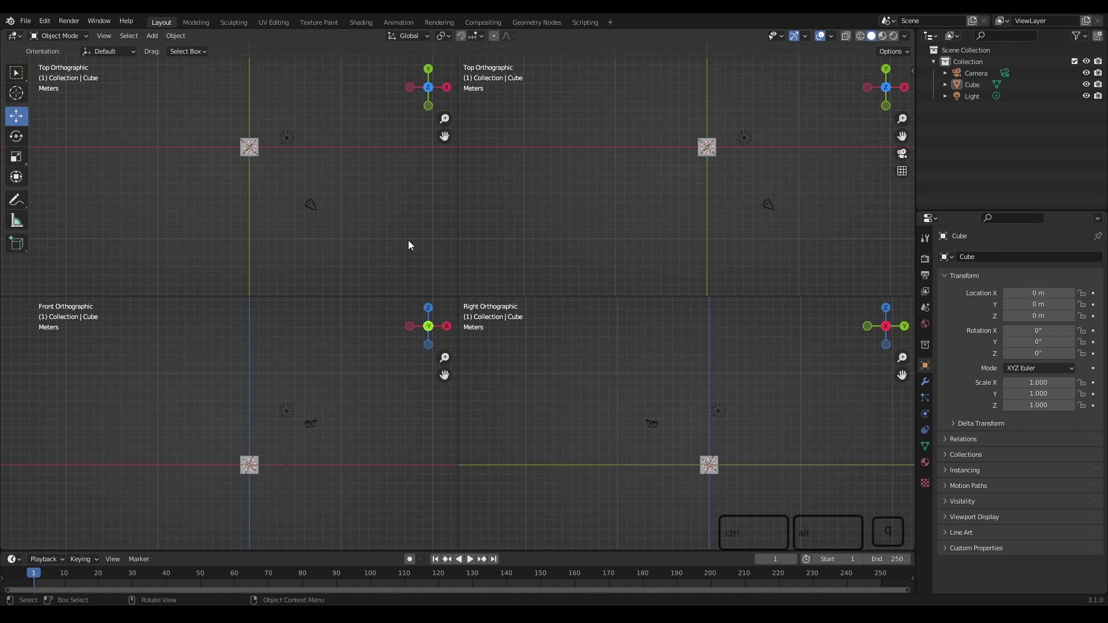
key(ctrl+alt+q)
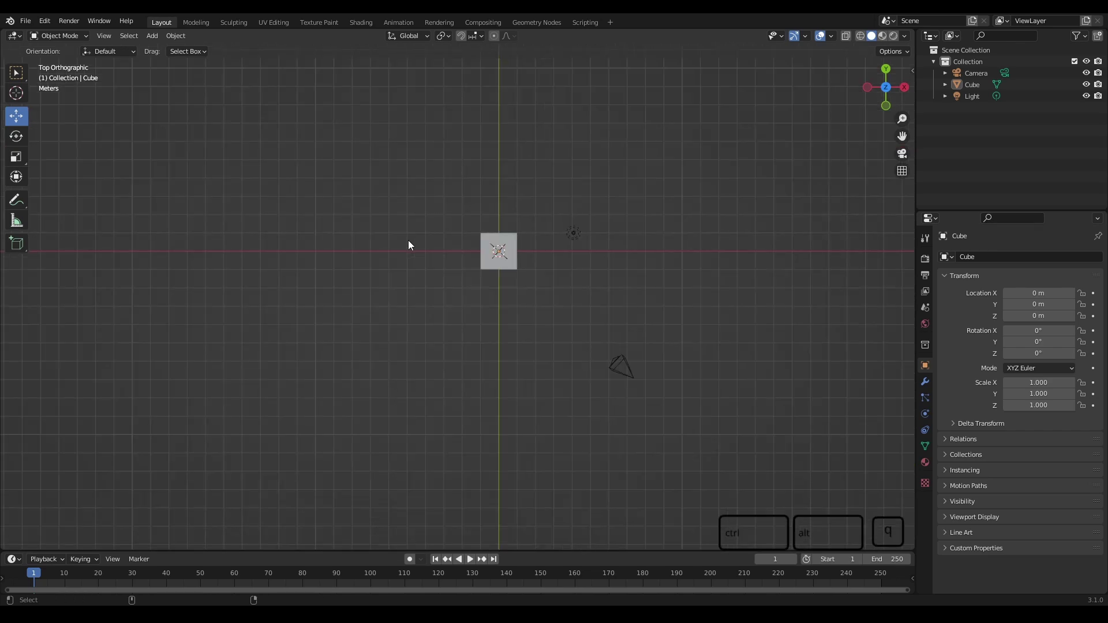
key(ctrl+alt+q)
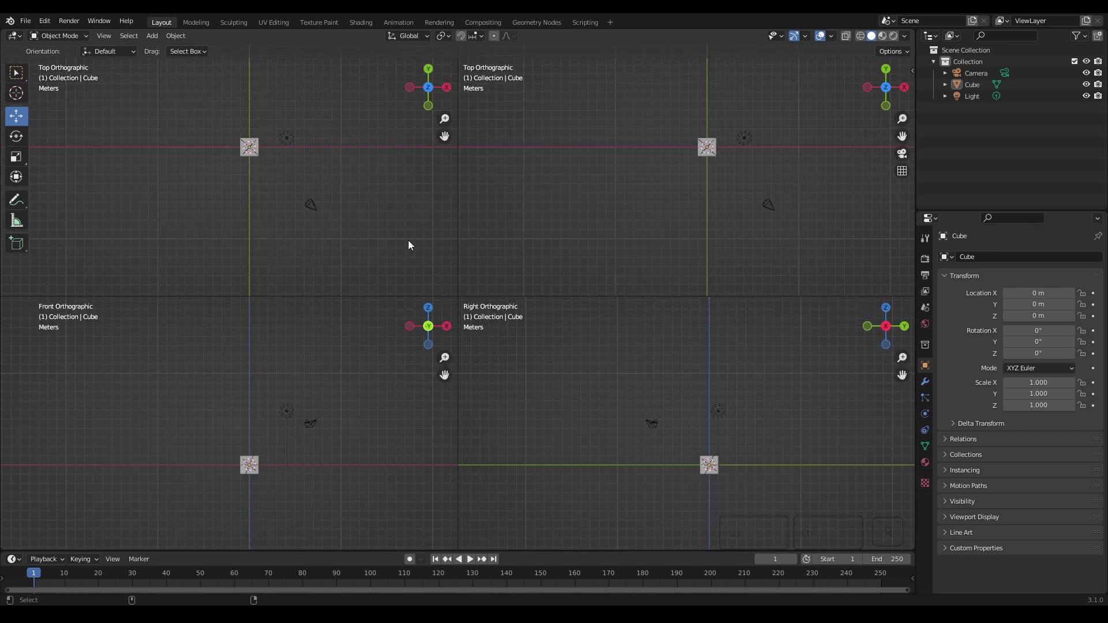
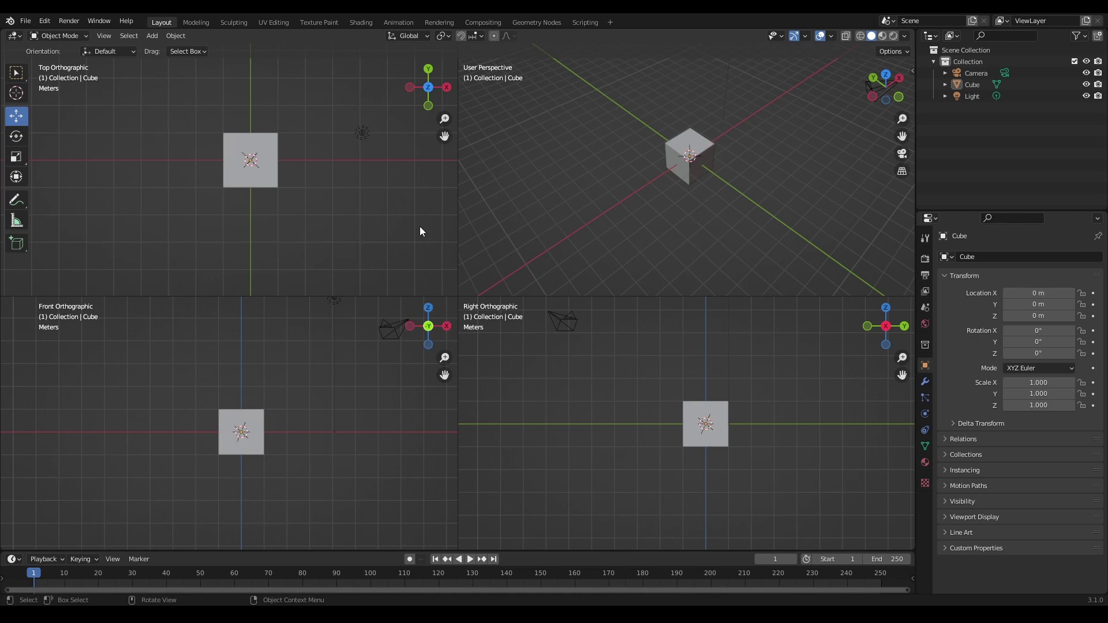
Switch the cube from Object Mode to Edit Mode
click(55, 36)
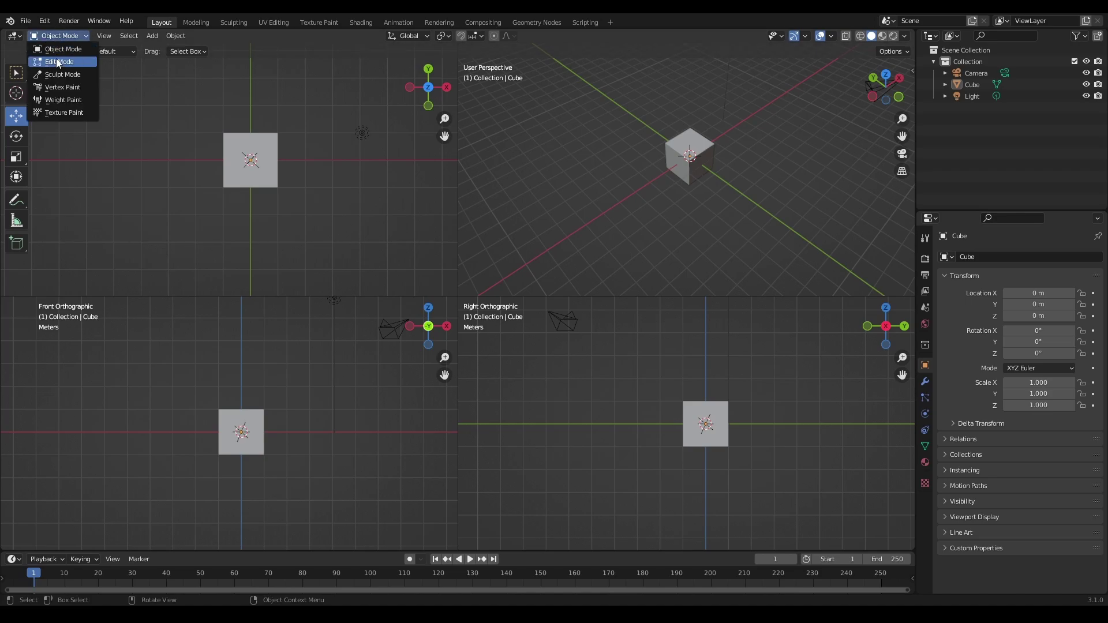
click(56, 54)
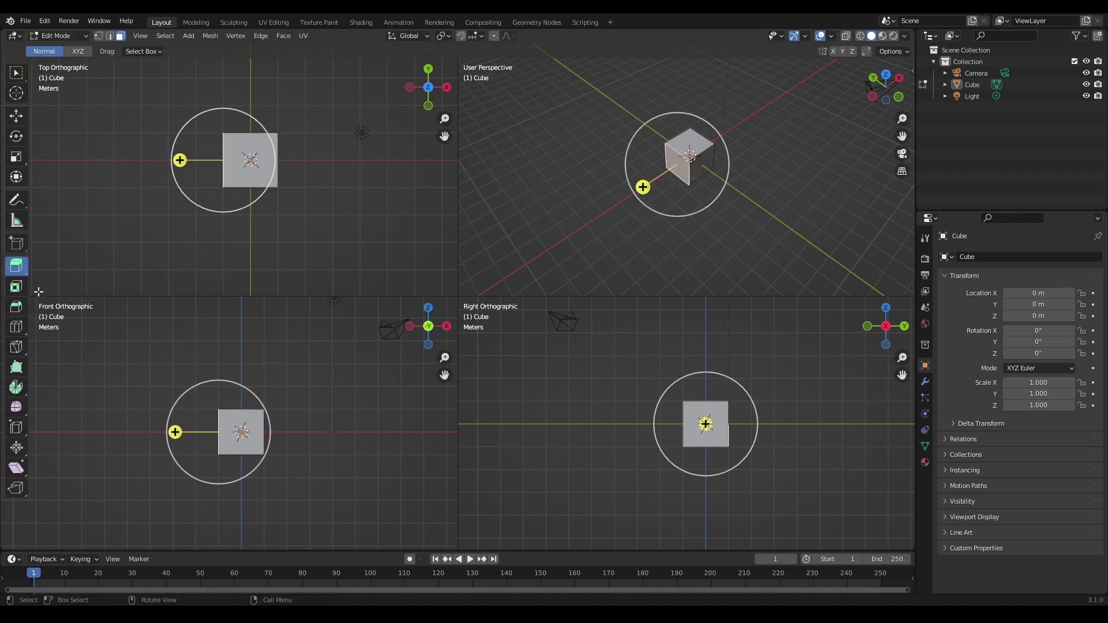
Add a loop cut through the middle of the cube and extrude the front half of its −X face outward by about half the cube's width
click(16, 327)
click(678, 169)
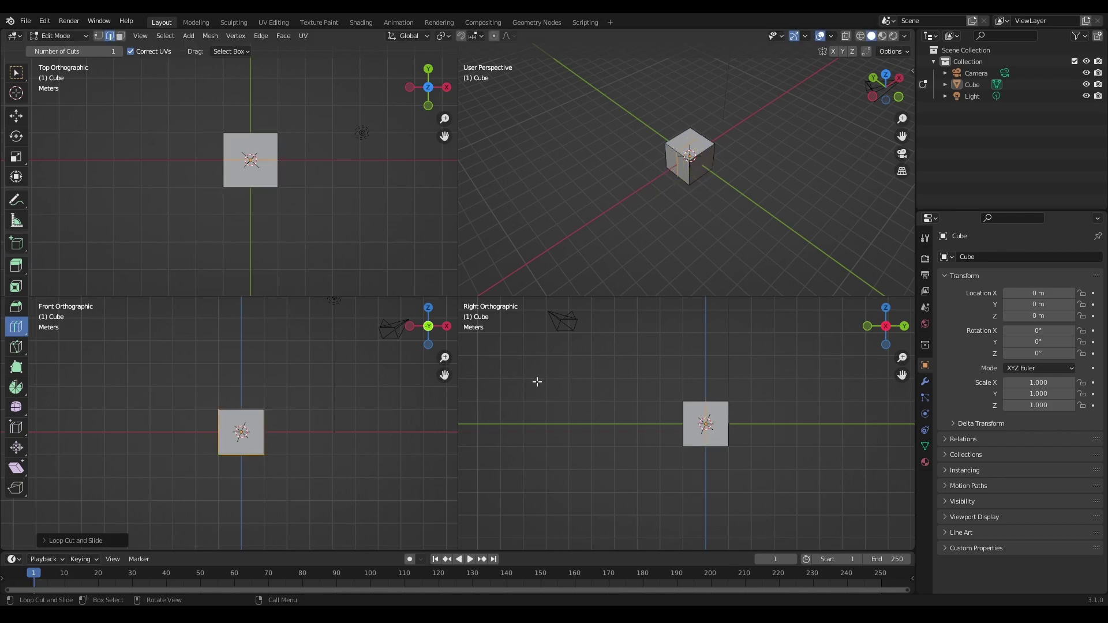
click(120, 36)
click(16, 116)
click(684, 168)
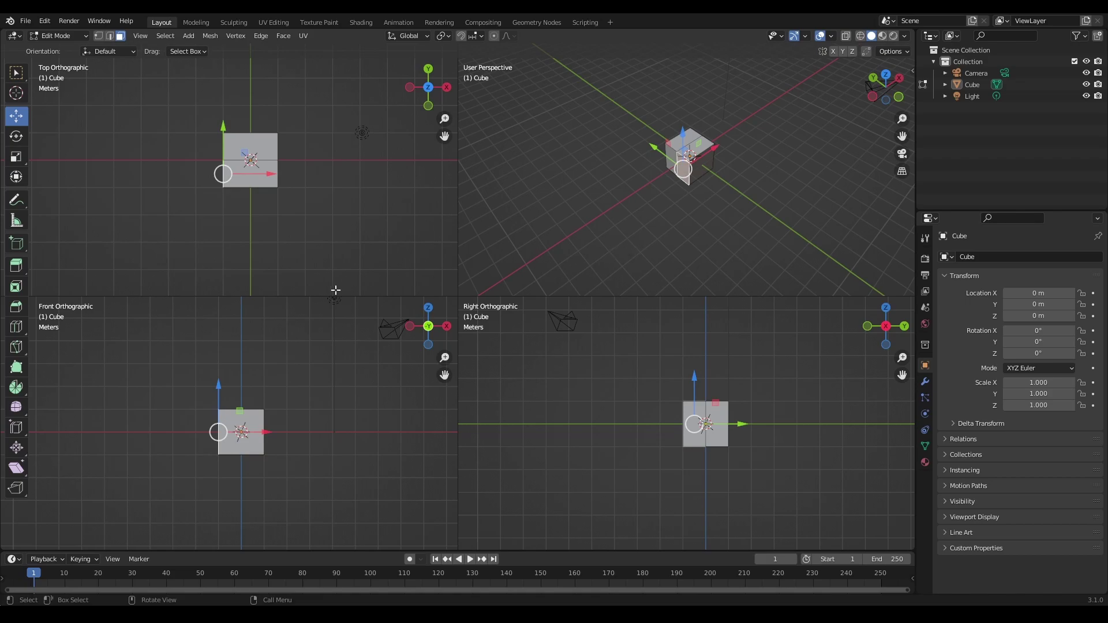
click(16, 266)
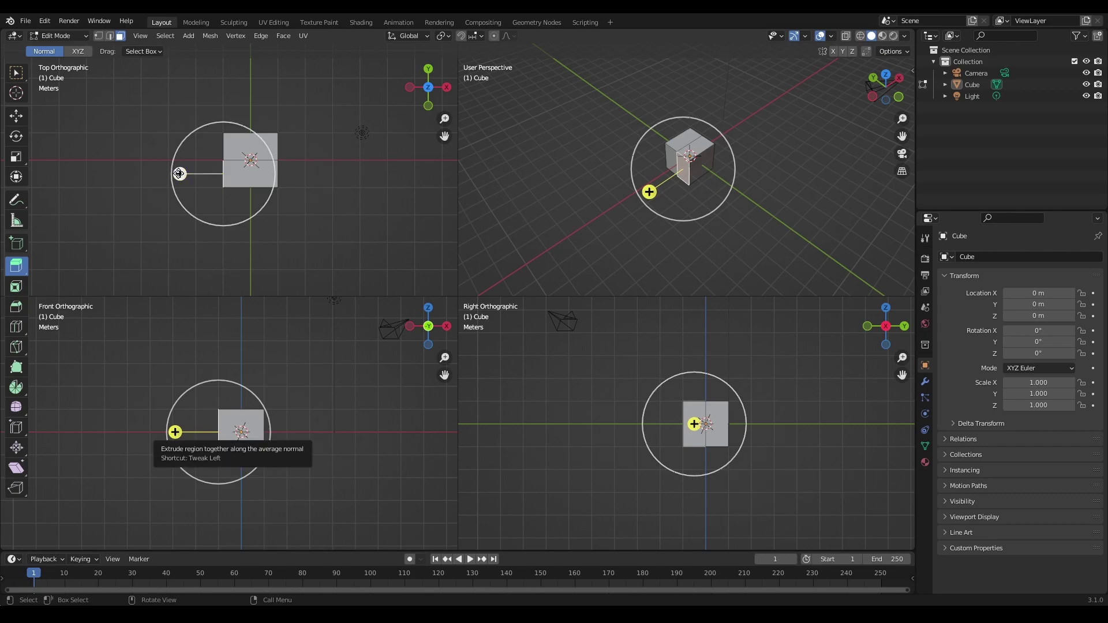
drag(179, 174, 148, 174)
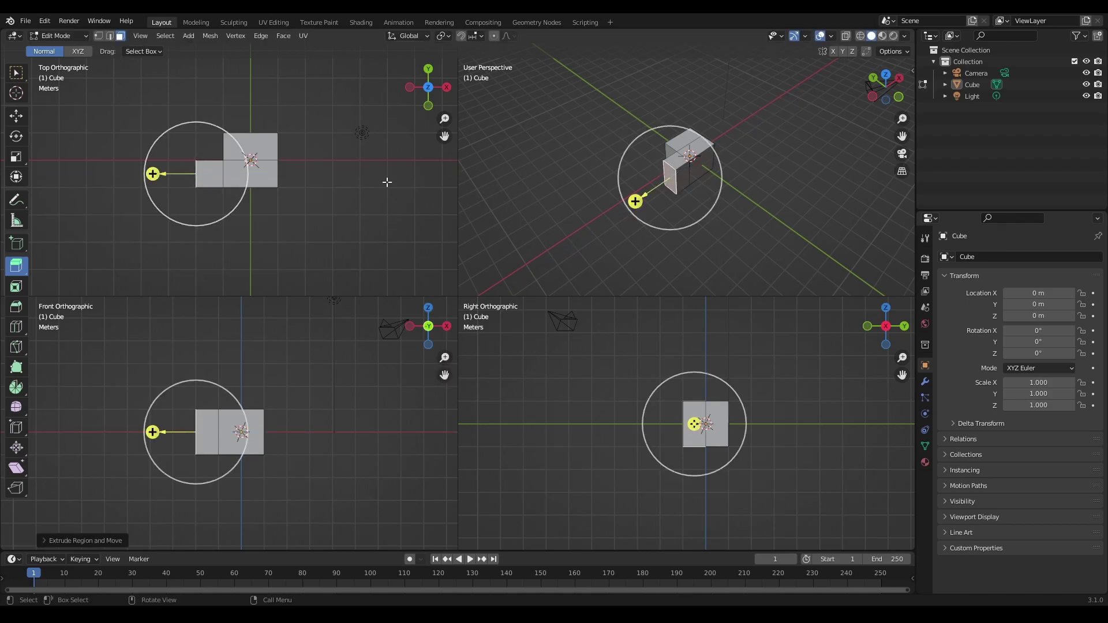
Select the front face of the newly extruded block and extrude it outward in the −Y direction
click(16, 115)
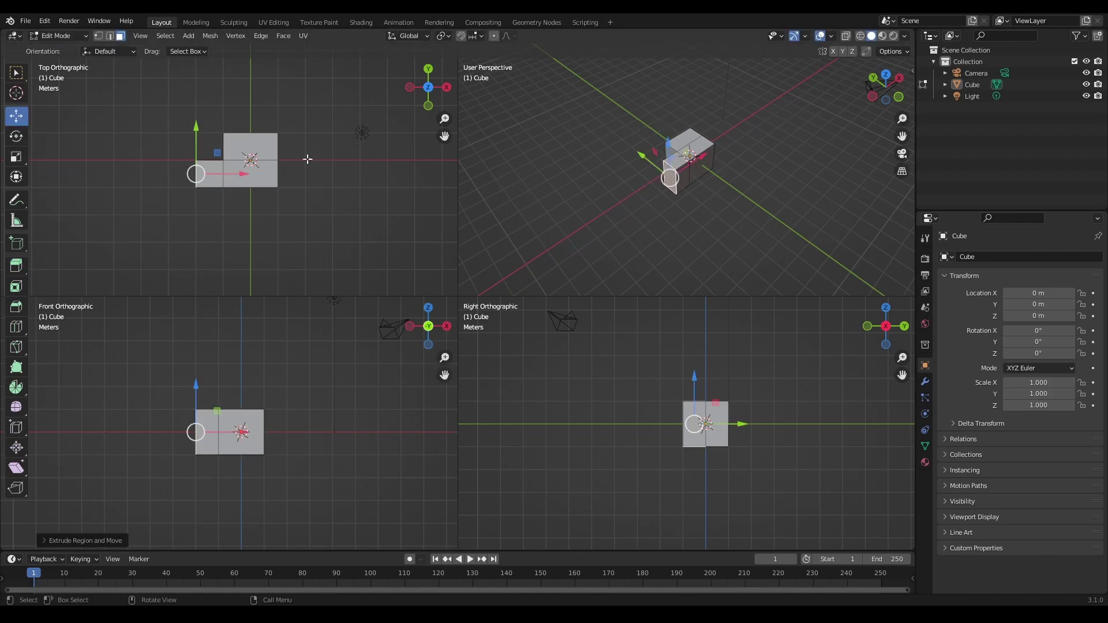
click(685, 177)
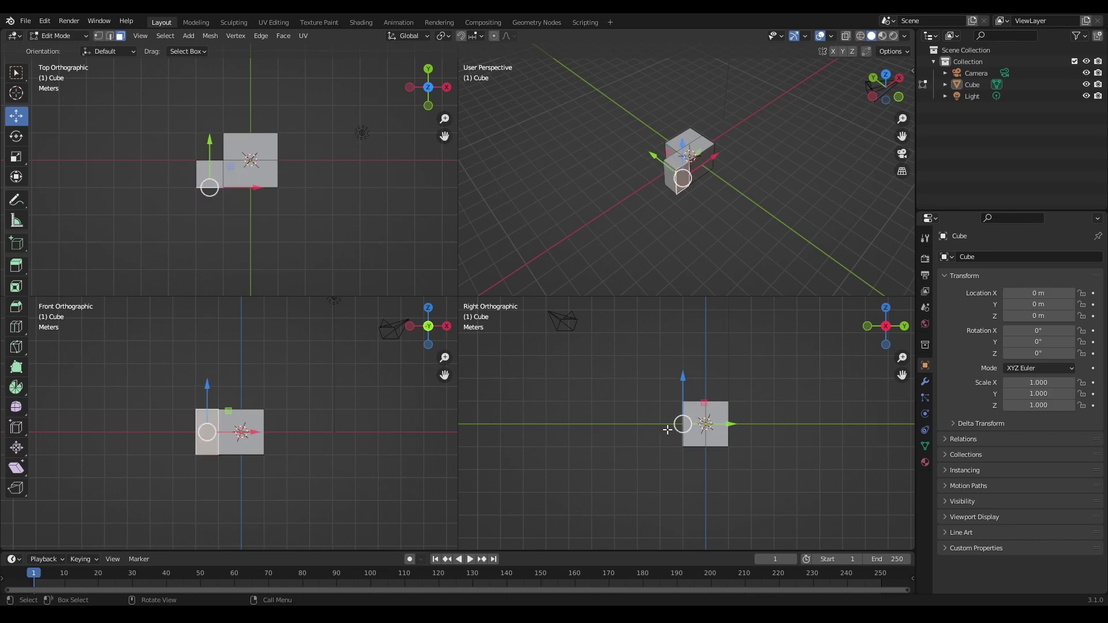
click(16, 265)
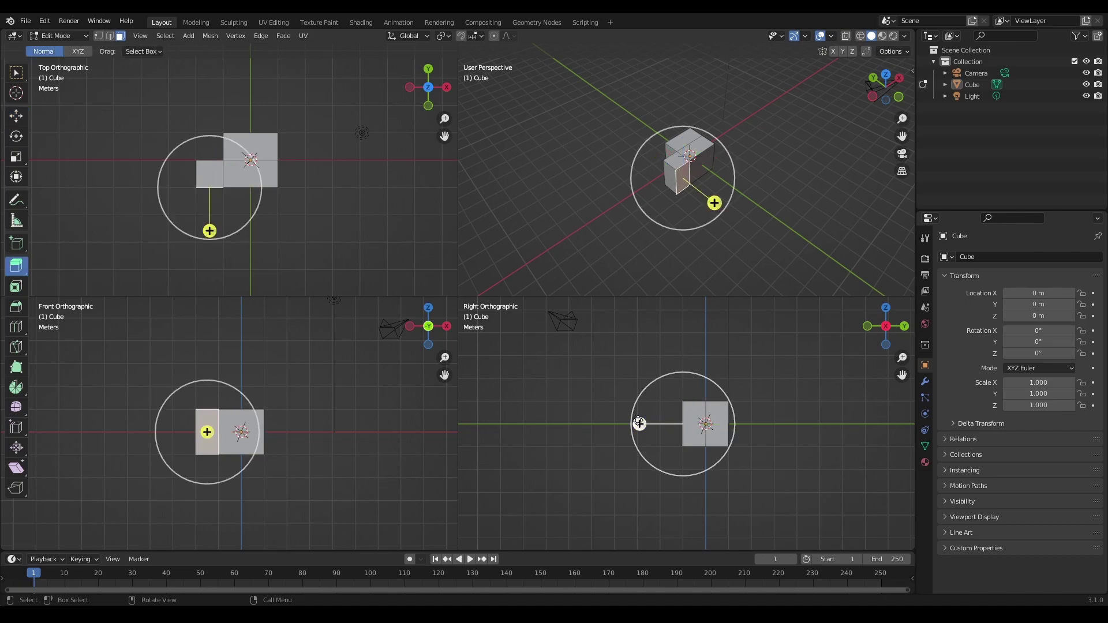
drag(639, 425, 613, 423)
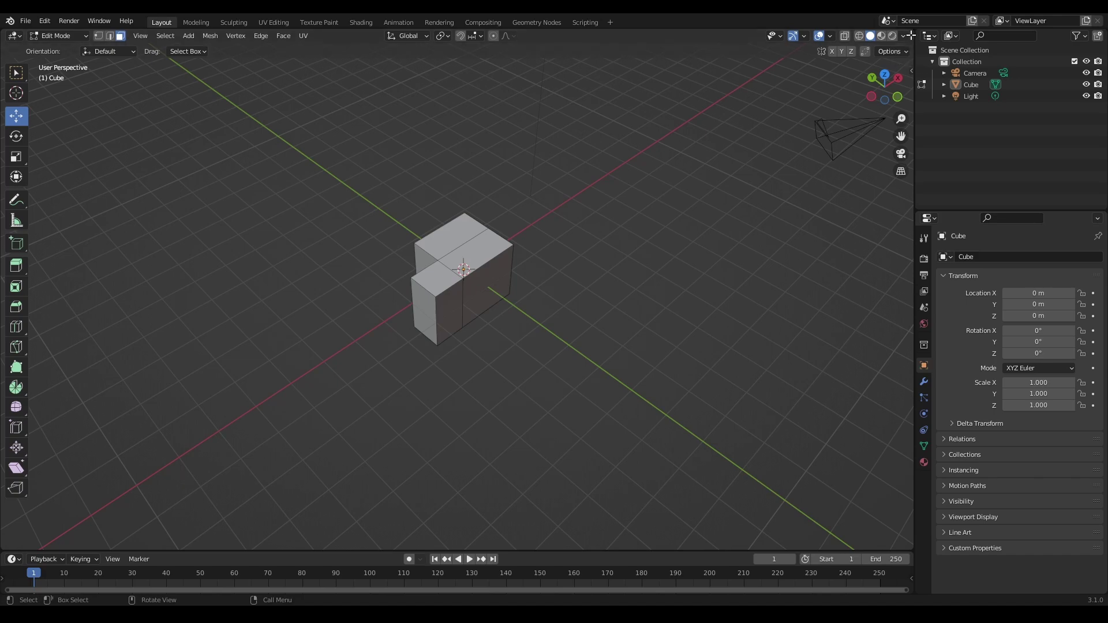
Split the 3D viewport into three side-by-side areas and shift the first divider so the three widths are roughly equal
drag(911, 35, 441, 89)
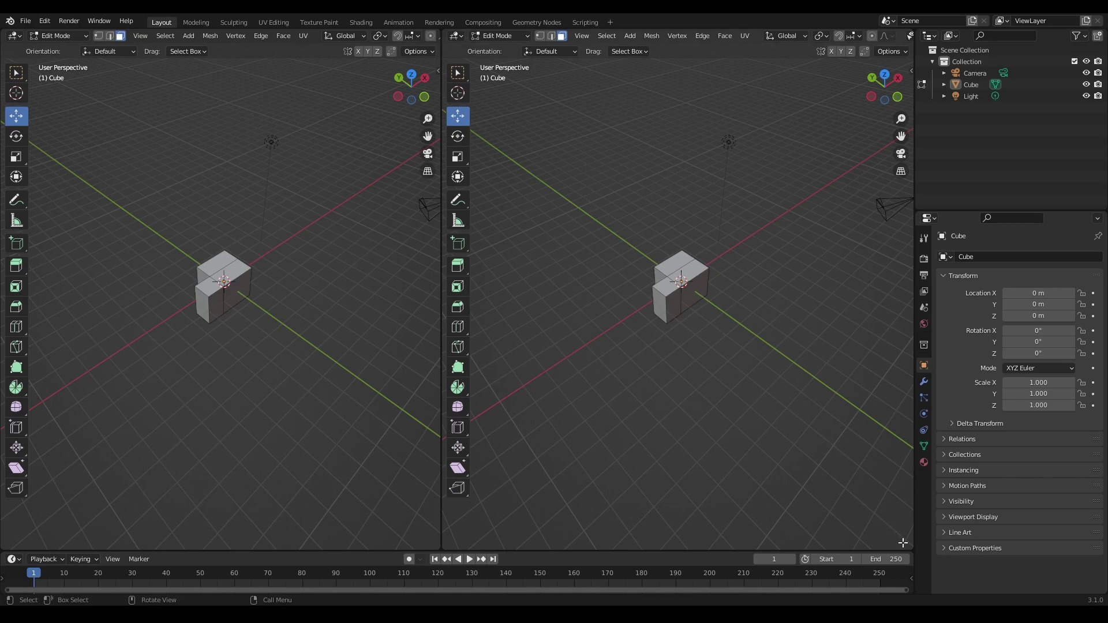
drag(909, 545, 625, 529)
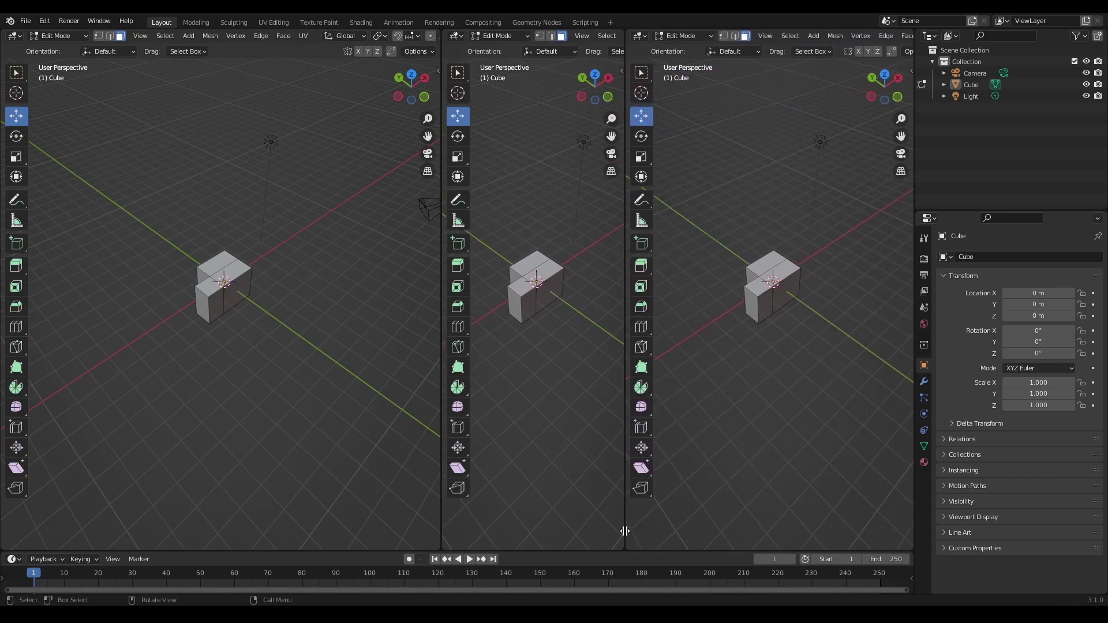
drag(439, 296, 319, 299)
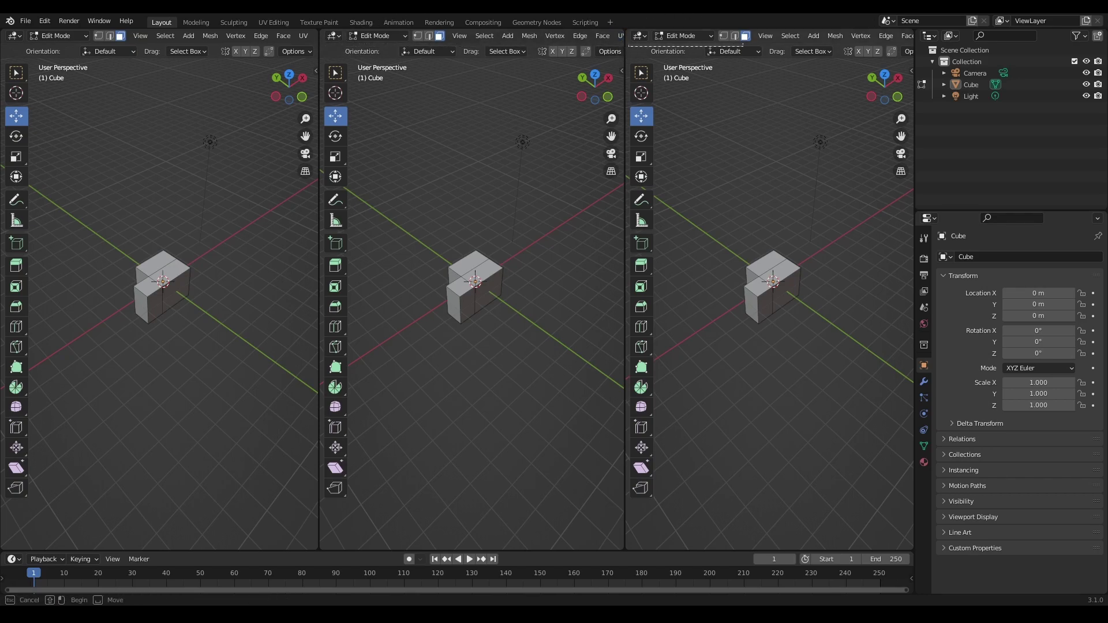
Merge the three viewports back into one, then split it side by side once more and rejoin it
drag(316, 33, 835, 30)
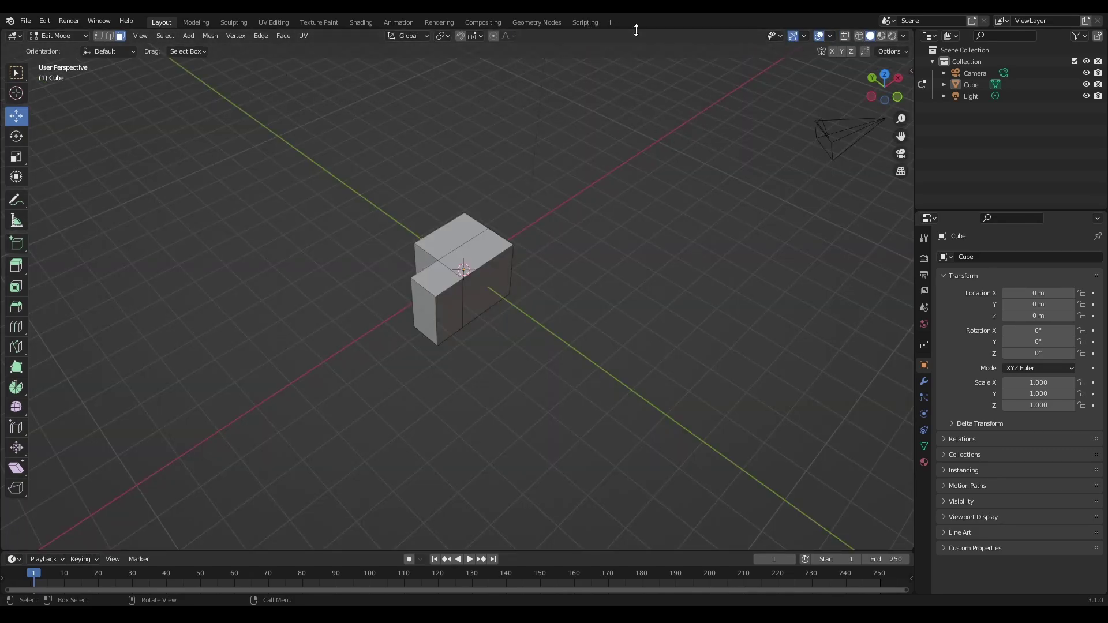
drag(911, 36, 513, 45)
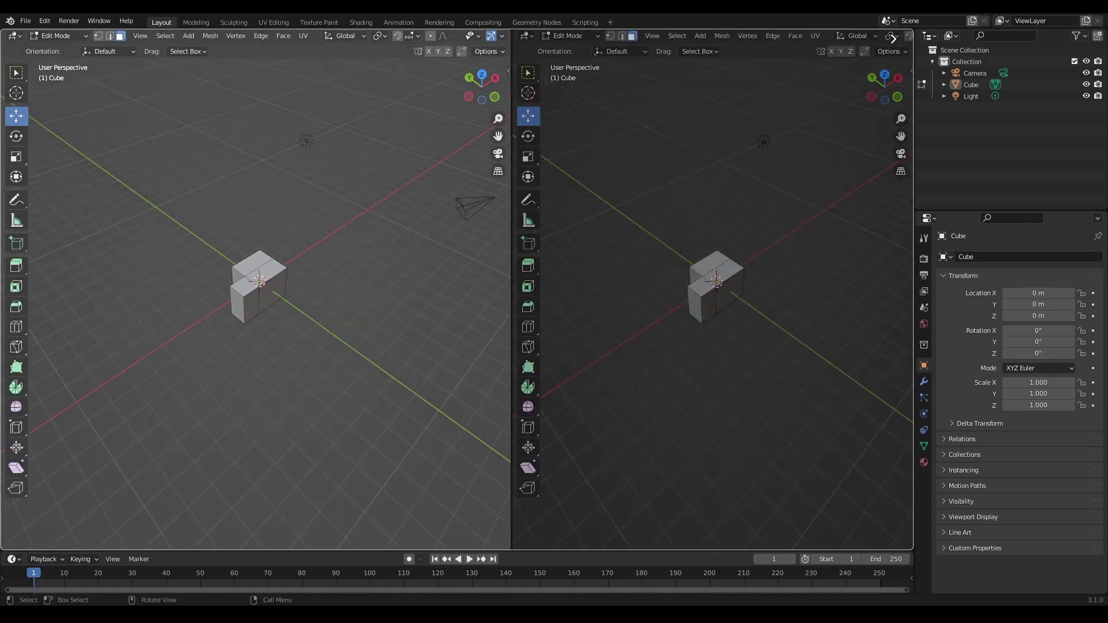
drag(910, 33, 586, 131)
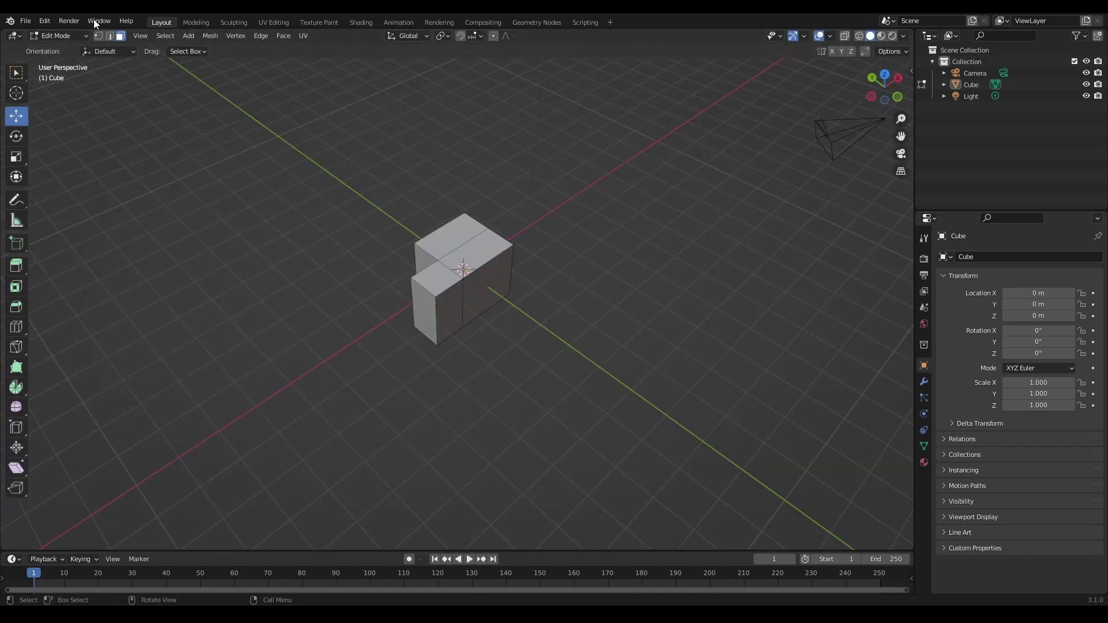
Split the 3D viewport horizontally near its middle and divide each resulting half vertically, making four areas
click(143, 36)
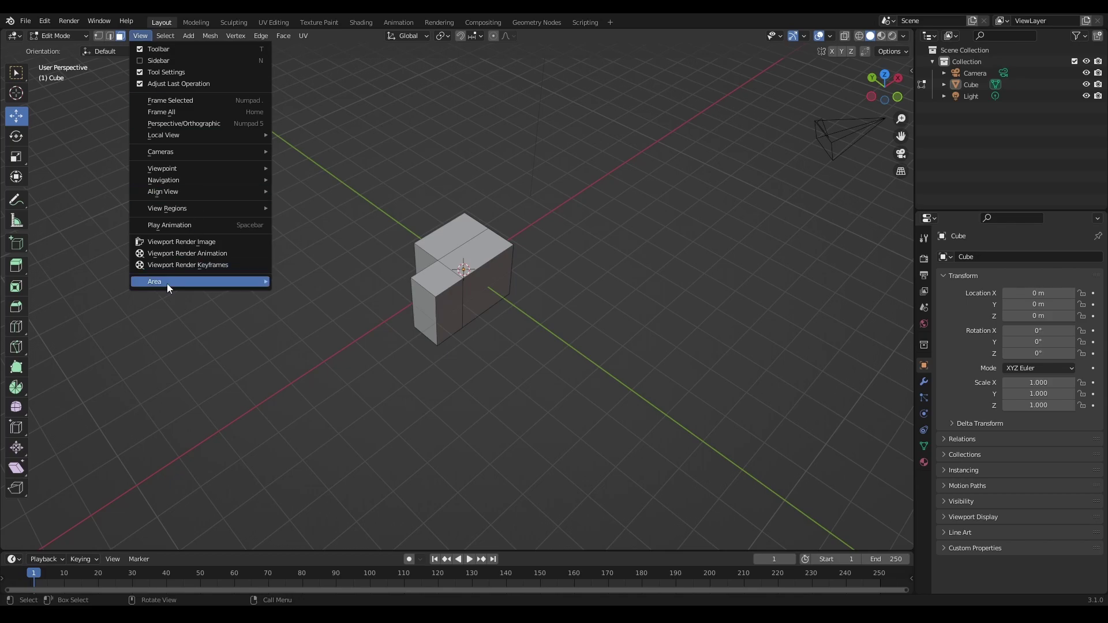
mouse_move(167, 282)
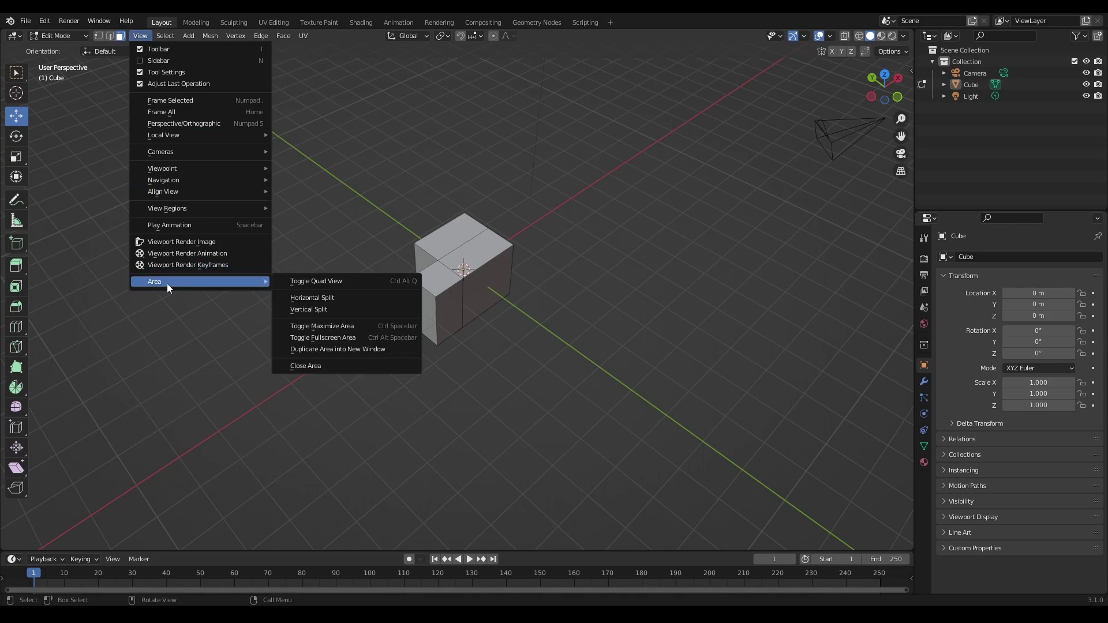
click(323, 300)
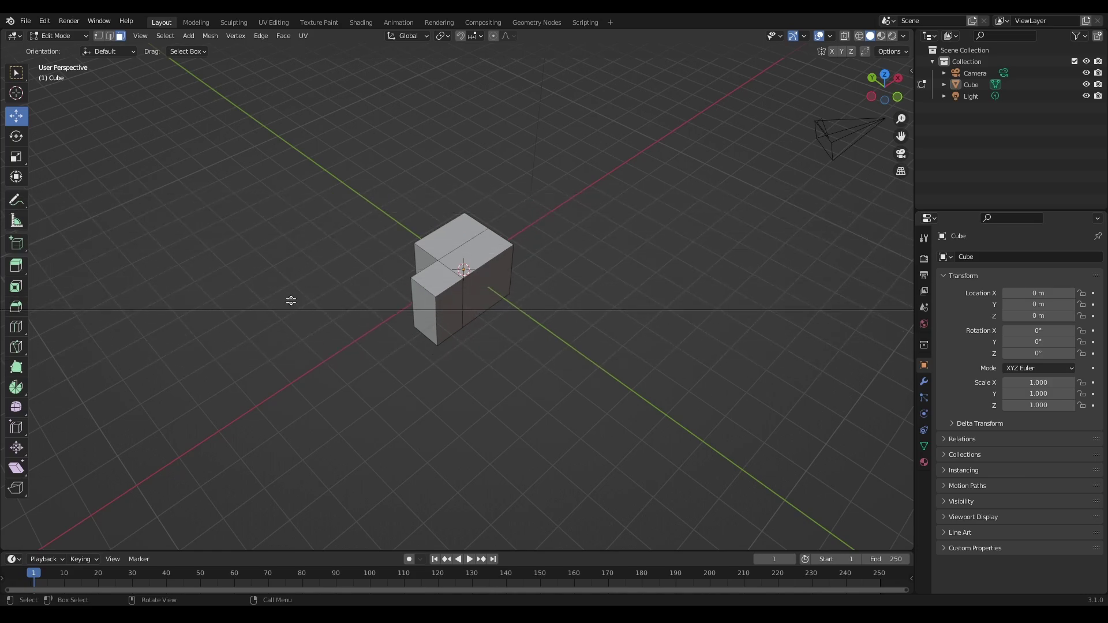
click(291, 297)
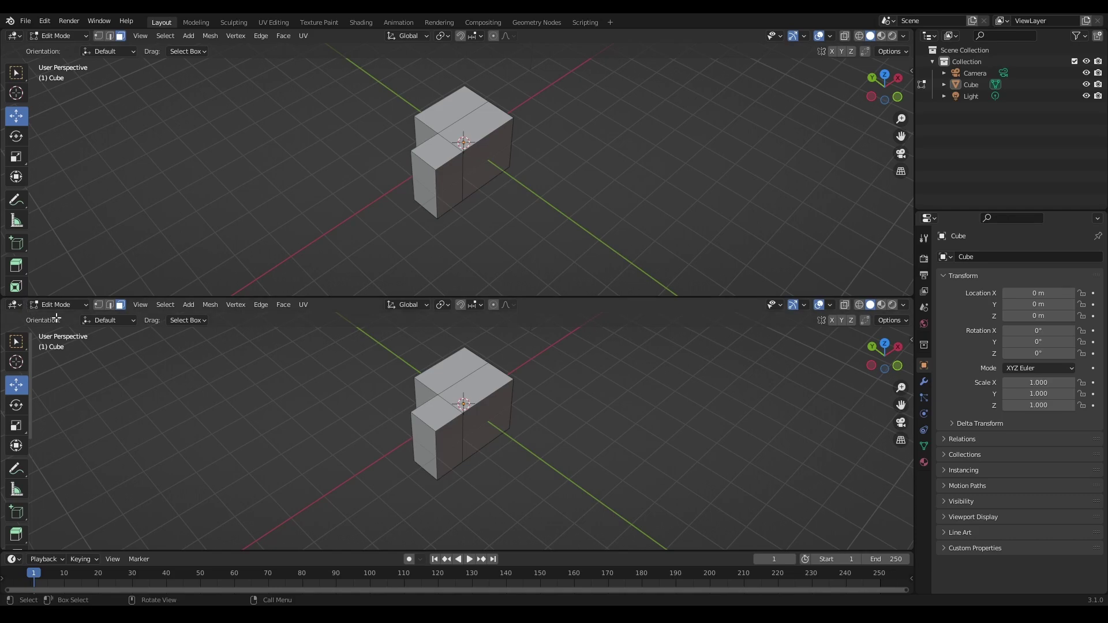
drag(913, 33, 462, 73)
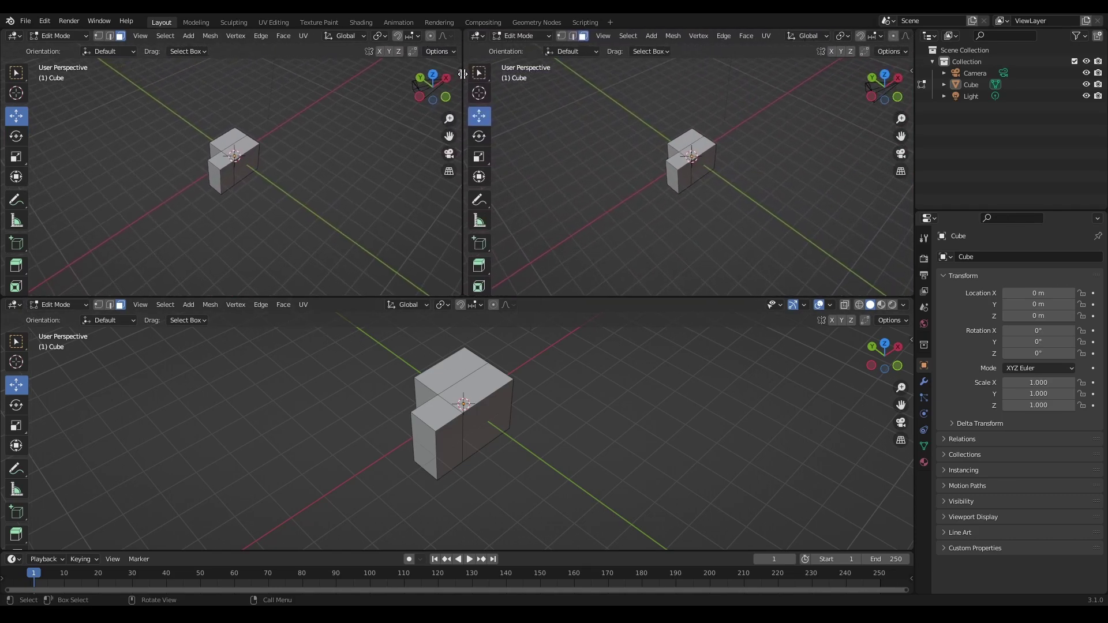
drag(909, 304, 628, 323)
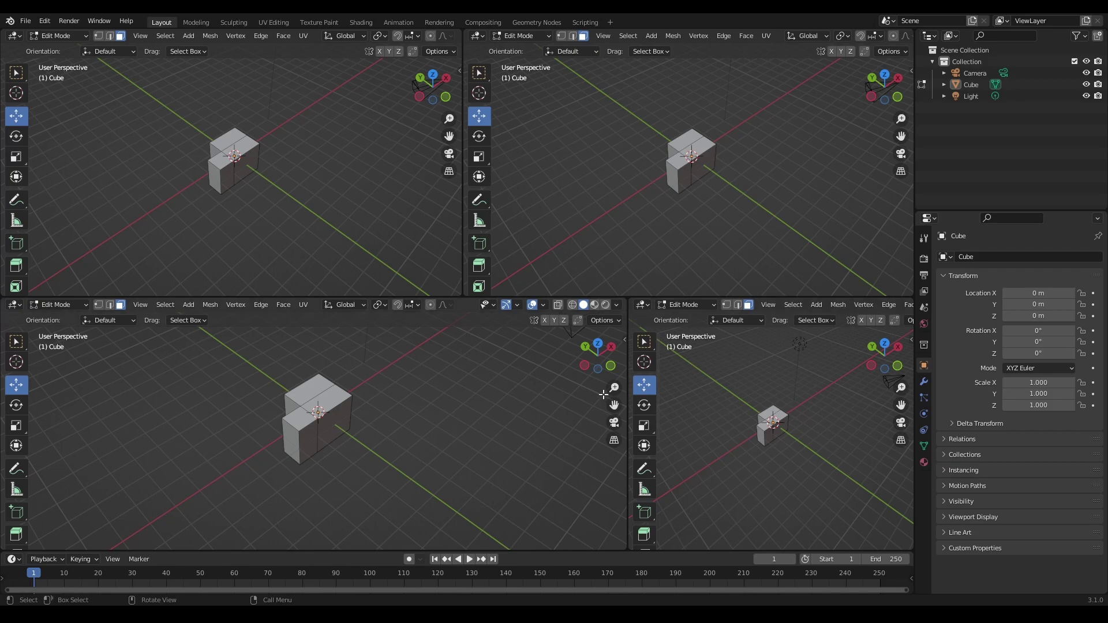
Change the smaller lower area to the Image Editor and set the viewport beside it to Top view, centred on the model
click(649, 305)
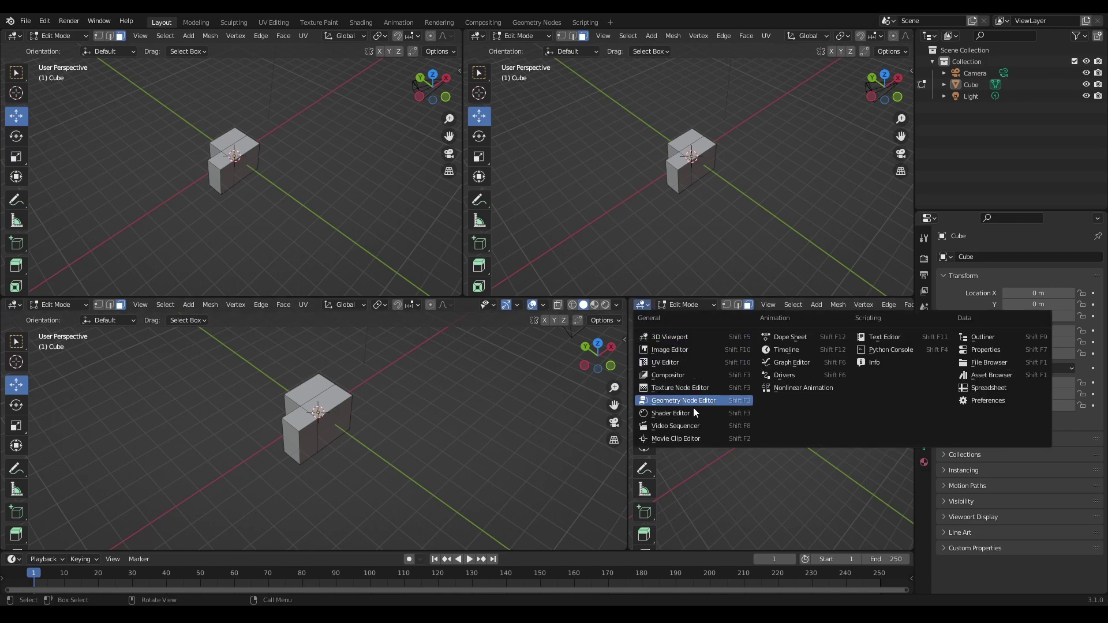
click(687, 349)
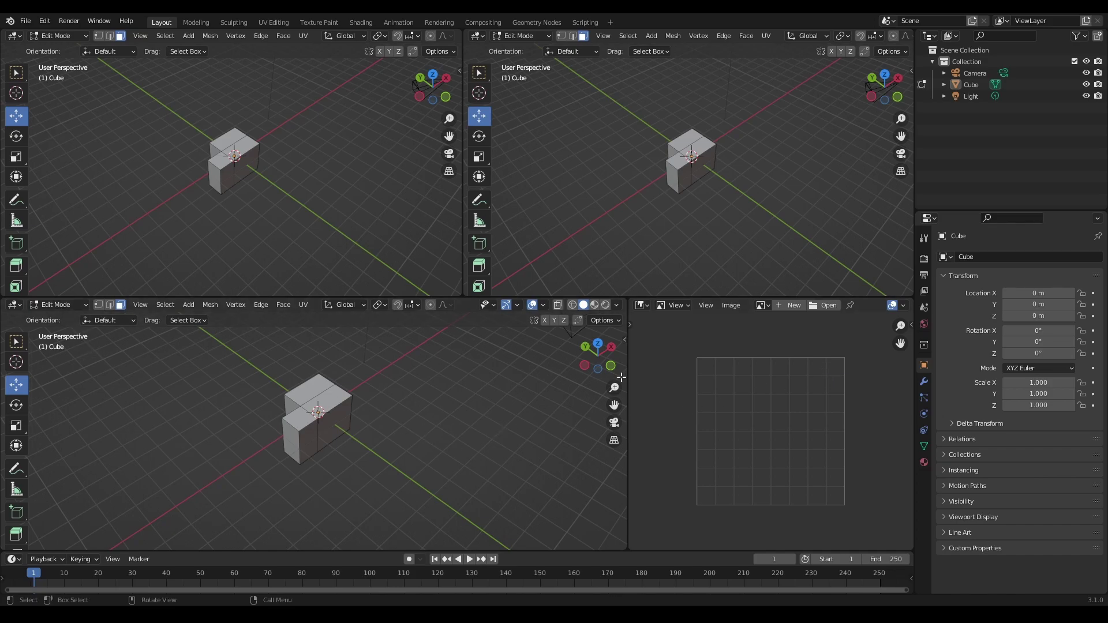
click(597, 346)
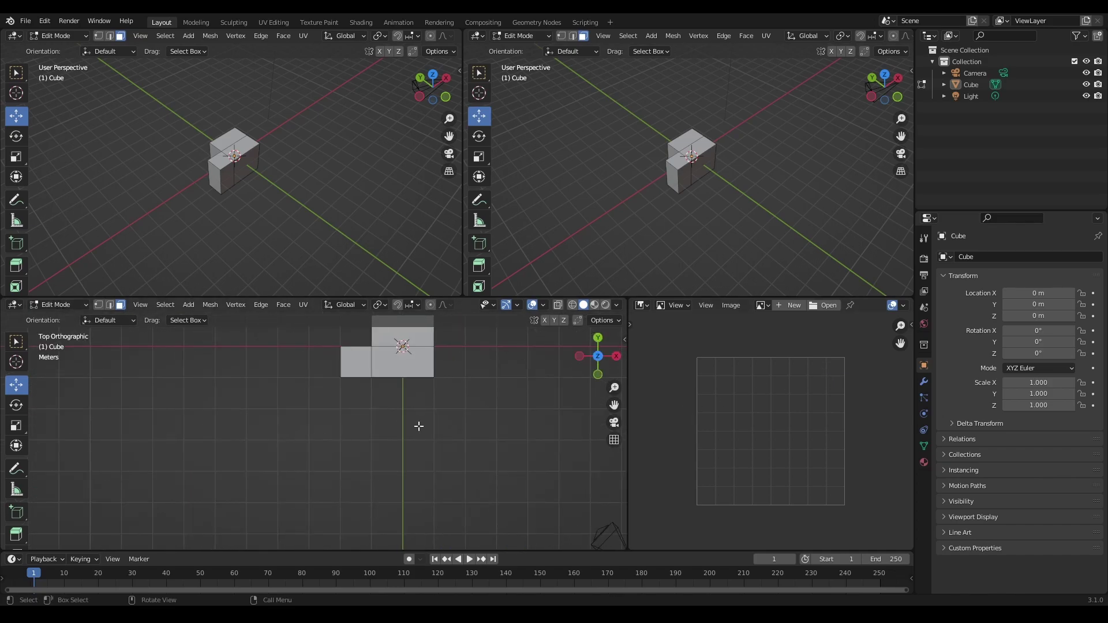
shift+middle_drag(410, 403, 375, 465)
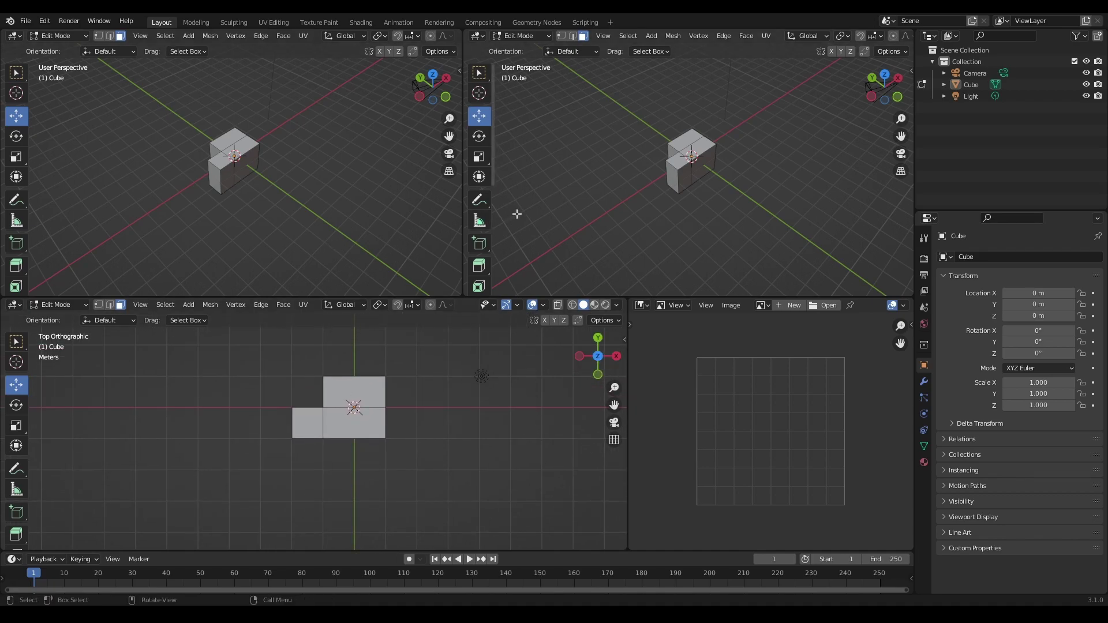
Merge the four areas back into a single 3D viewport showing the model in perspective
drag(624, 303, 727, 369)
drag(457, 34, 753, 45)
drag(911, 305, 899, 178)
middle_drag(477, 347, 471, 285)
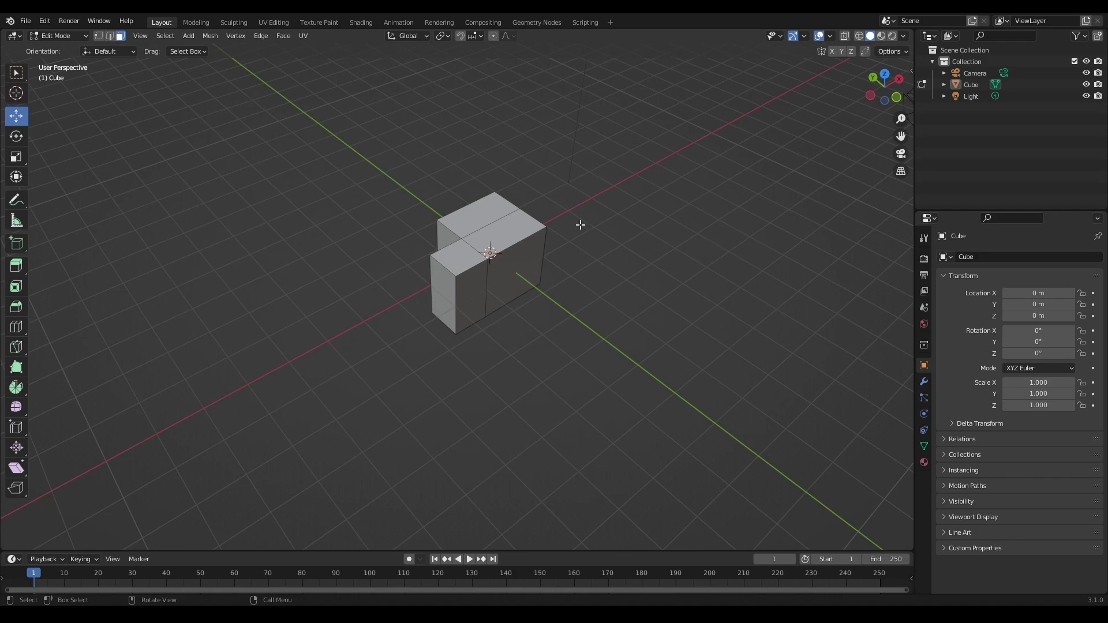
click(137, 36)
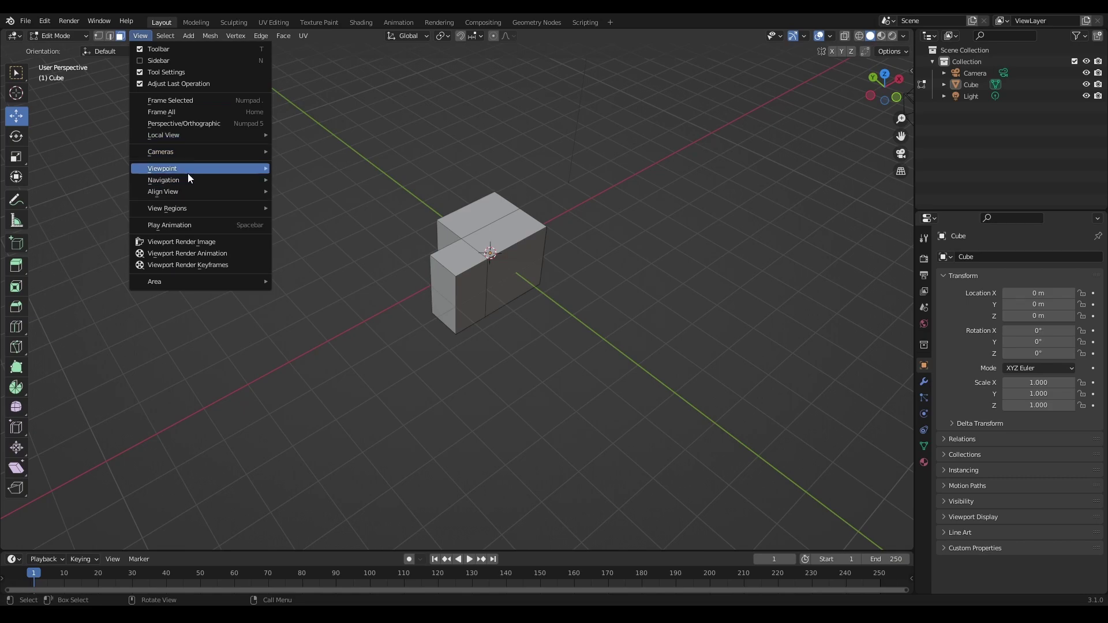
mouse_move(188, 175)
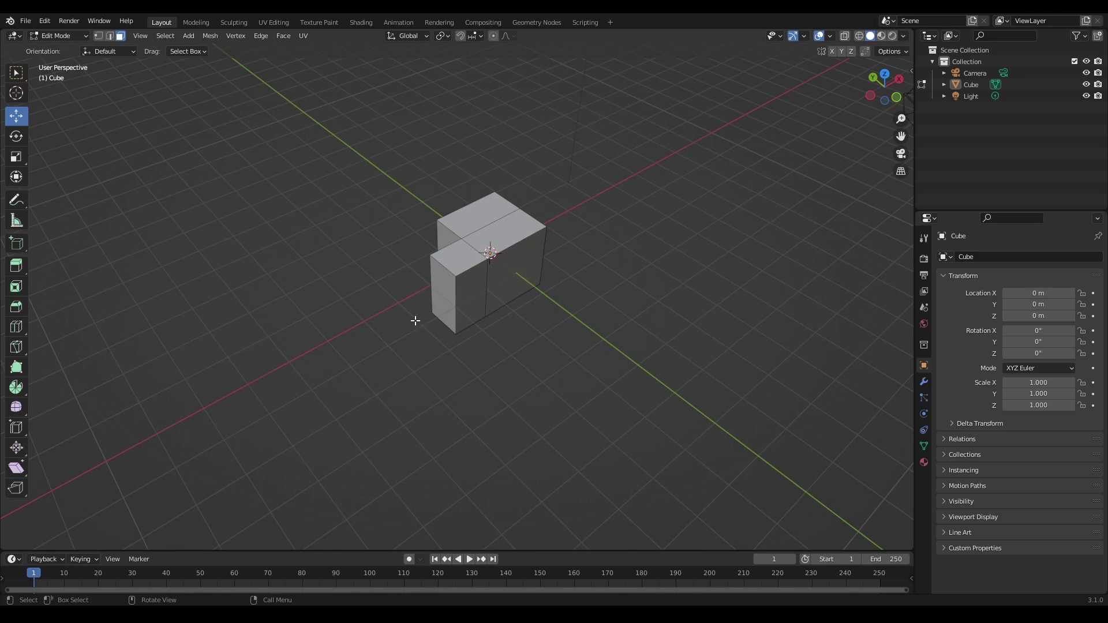
scroll(416, 321, down, 1)
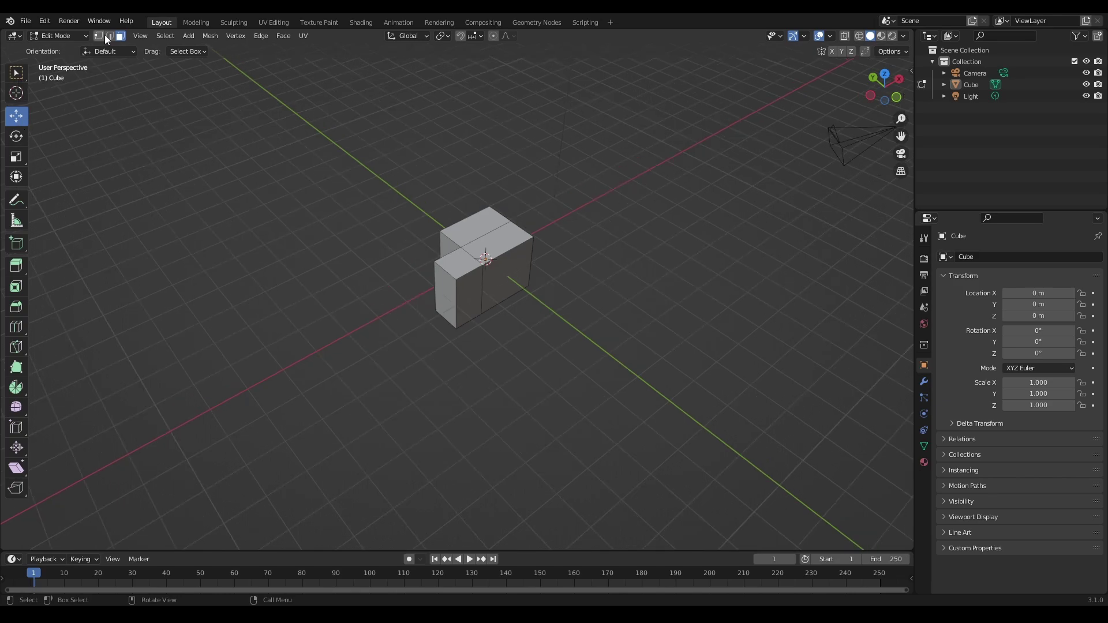
Switch to Object Mode, add a second cube mesh, and move it along the Y axis to about 4.66 m
click(79, 36)
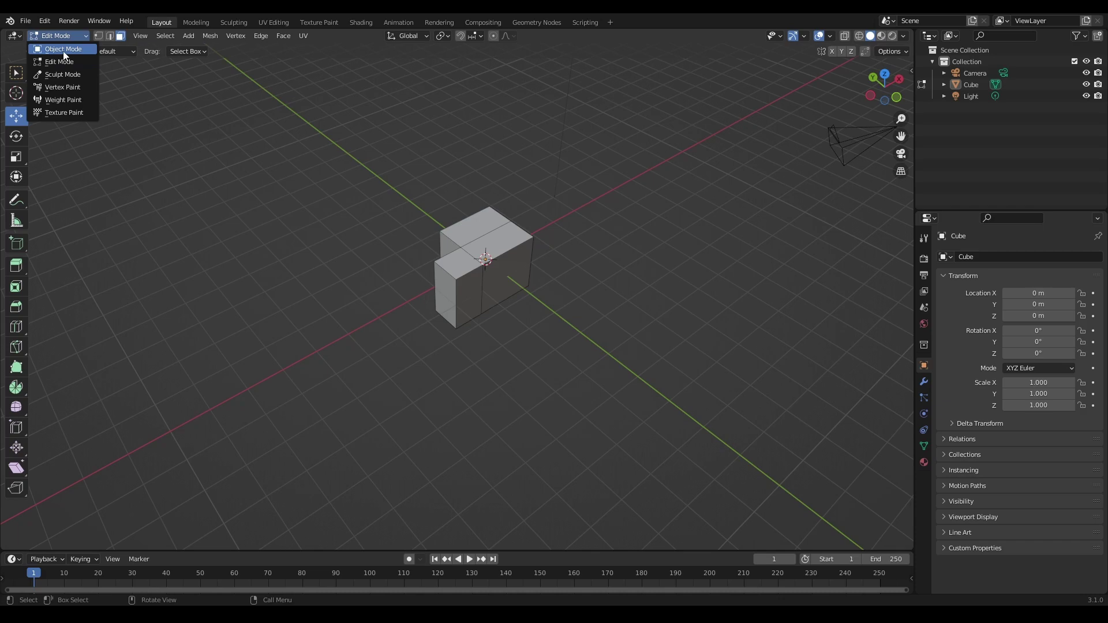
click(63, 48)
click(150, 36)
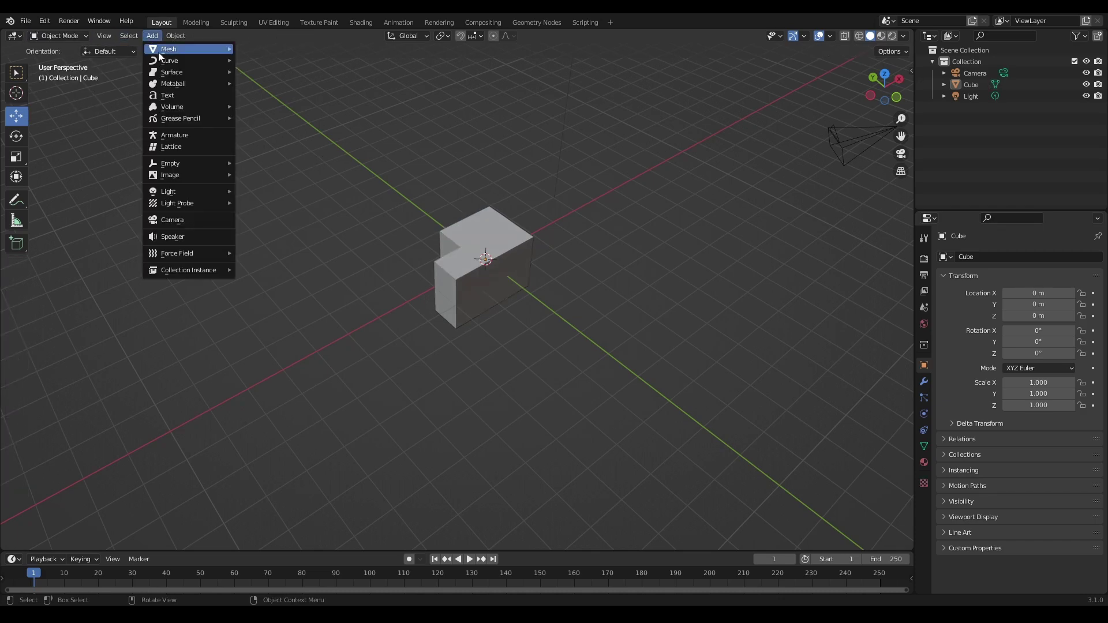
mouse_move(193, 48)
click(257, 64)
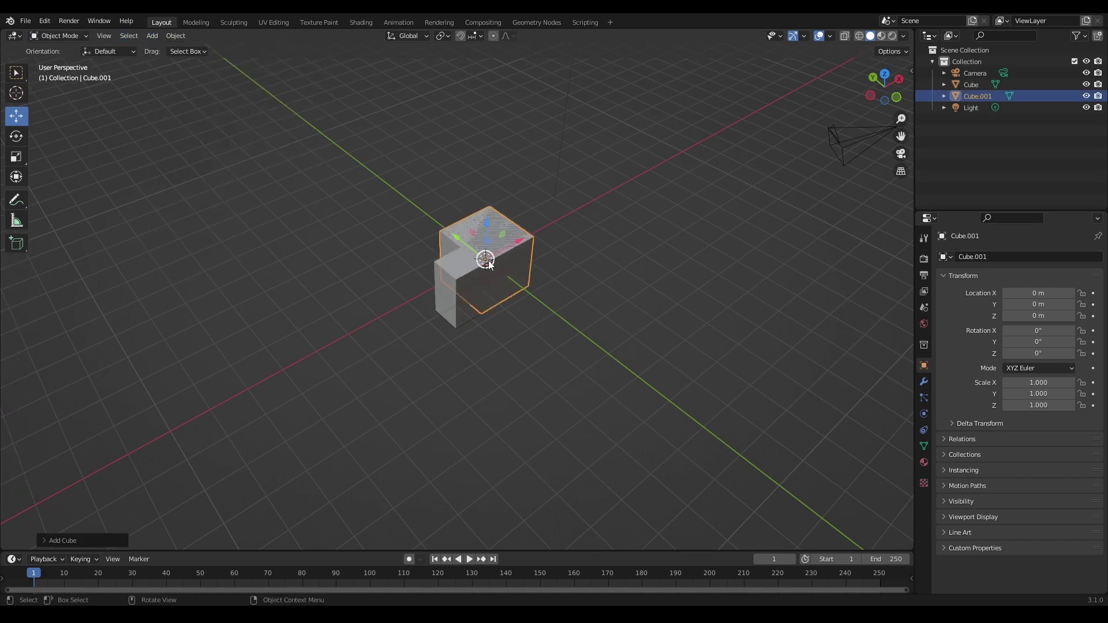
drag(455, 236, 369, 175)
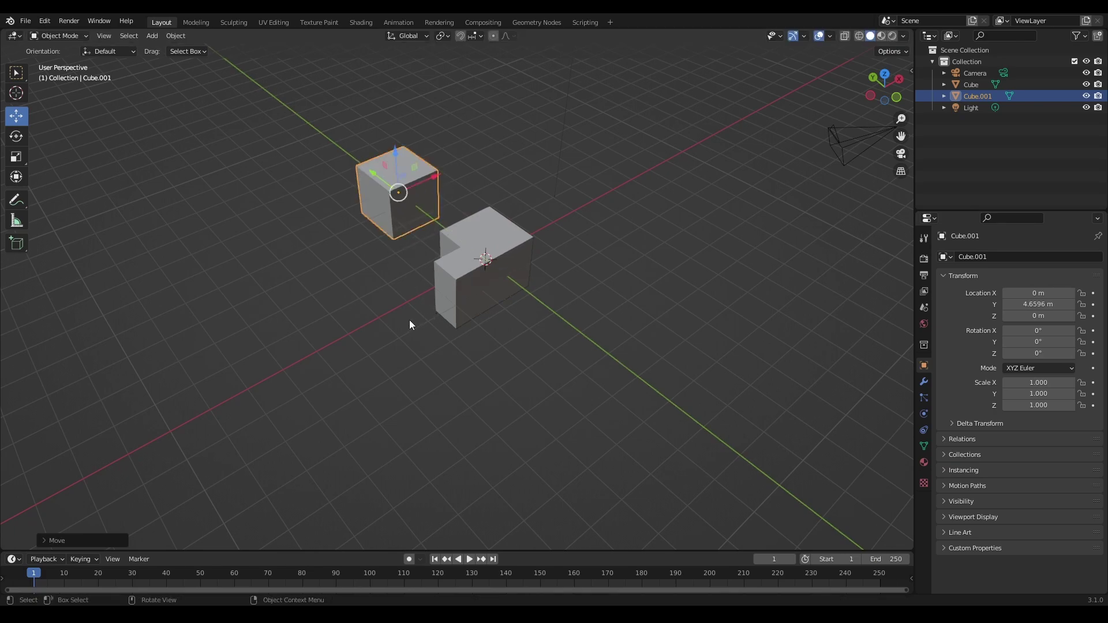
key(ctrl+a)
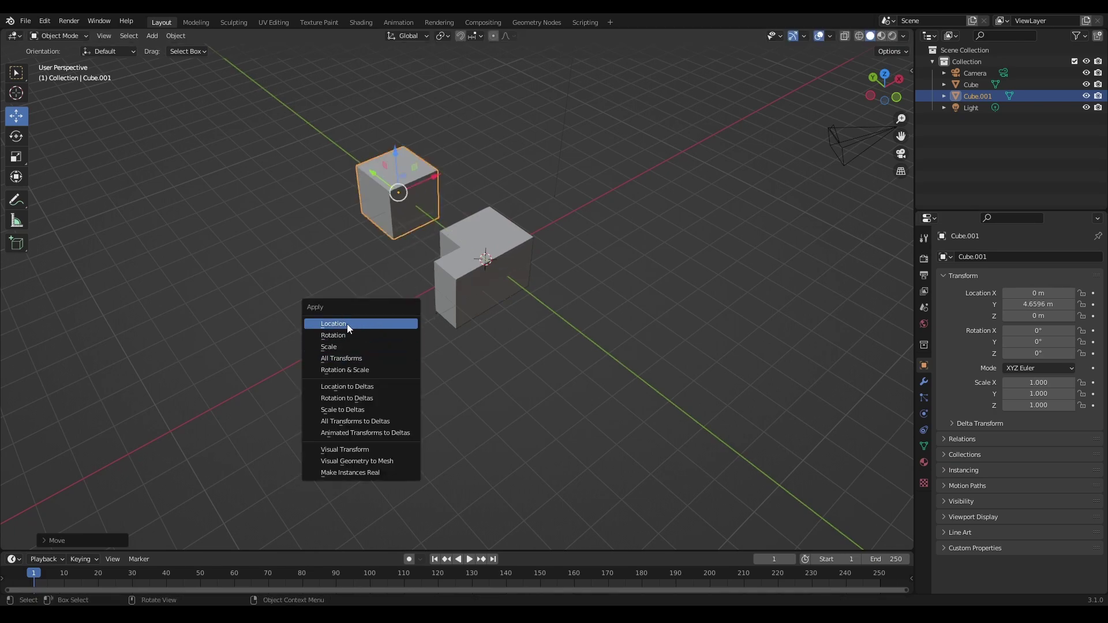
click(380, 335)
click(500, 387)
Add a UV sphere mesh and move it along the X axis to about 7.51 m
key(shift+a)
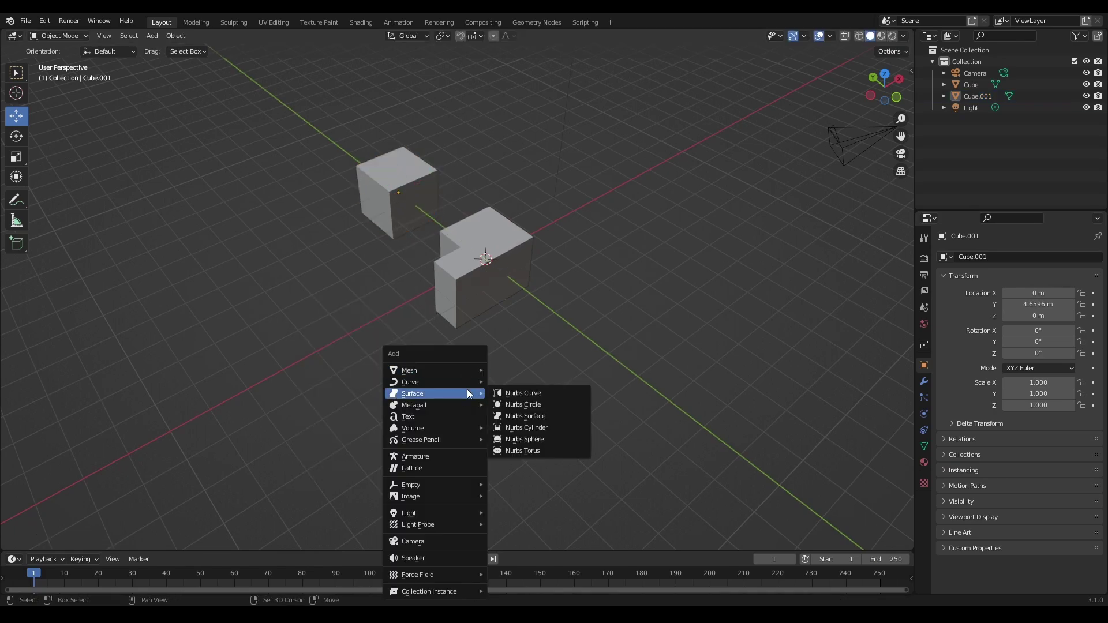
mouse_move(415, 375)
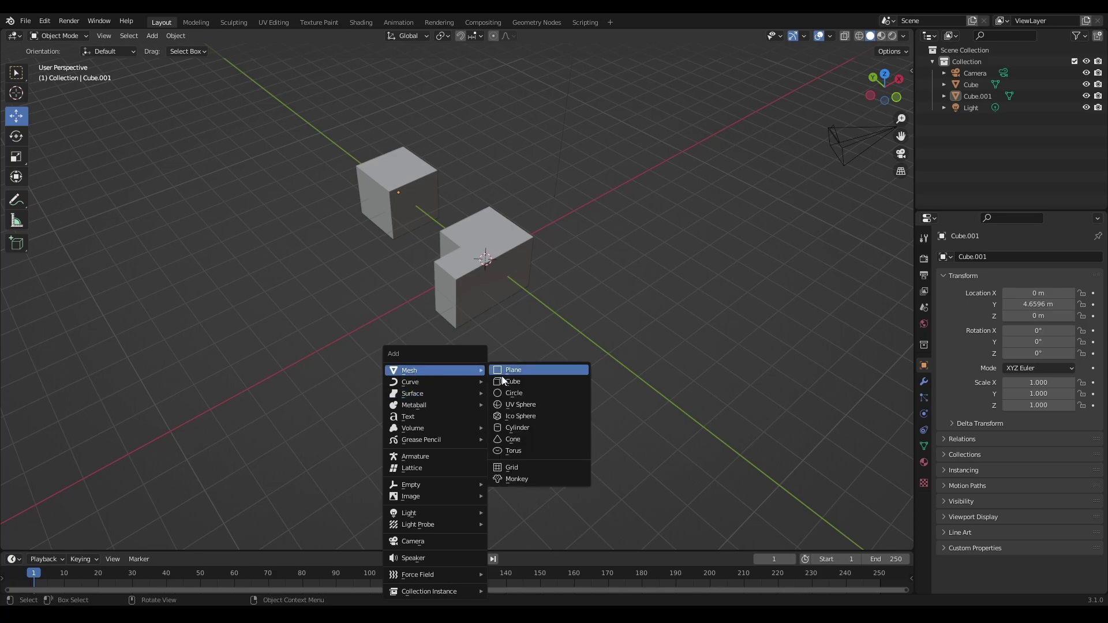
click(511, 408)
drag(517, 238, 671, 142)
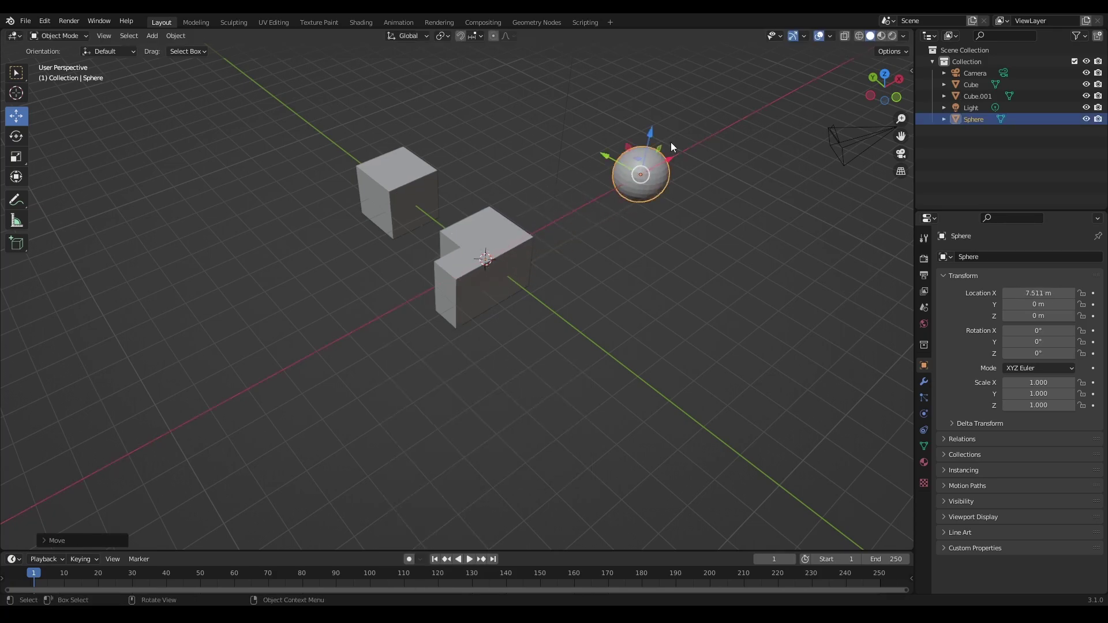
Add a ball metaball and move it to about -6.26 m in X and 4.84 m in Y
key(shift+a)
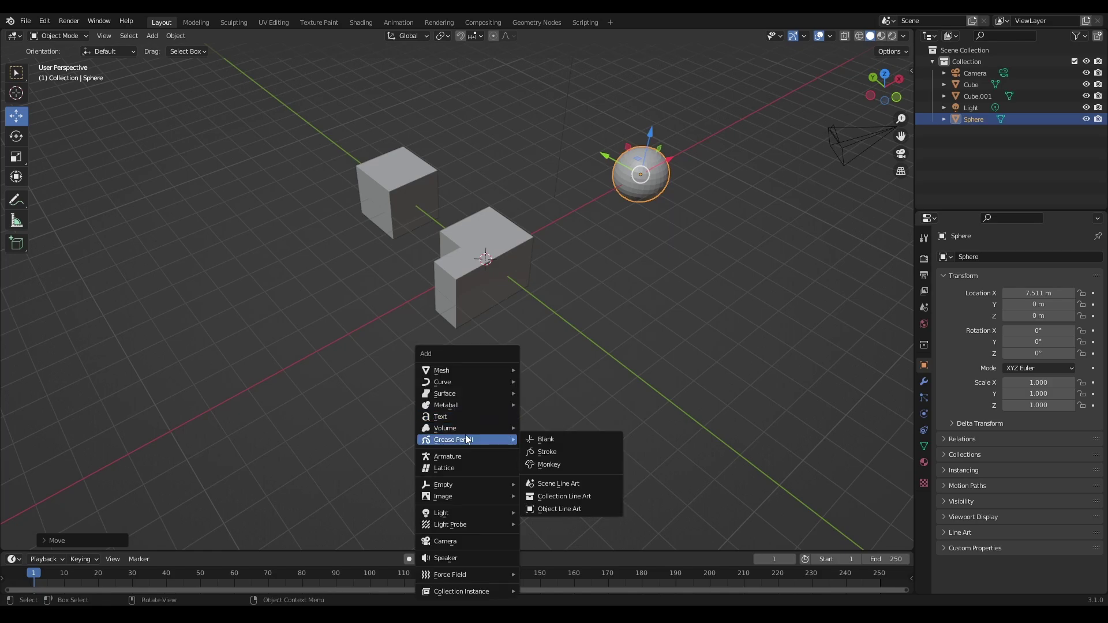
mouse_move(461, 401)
click(537, 406)
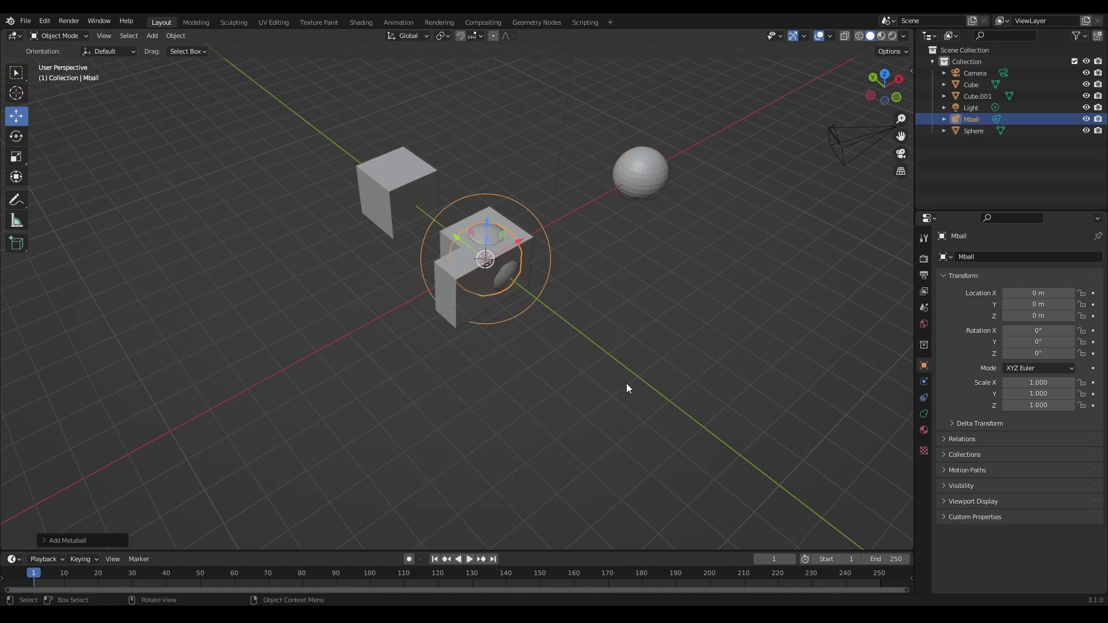
drag(524, 240, 208, 236)
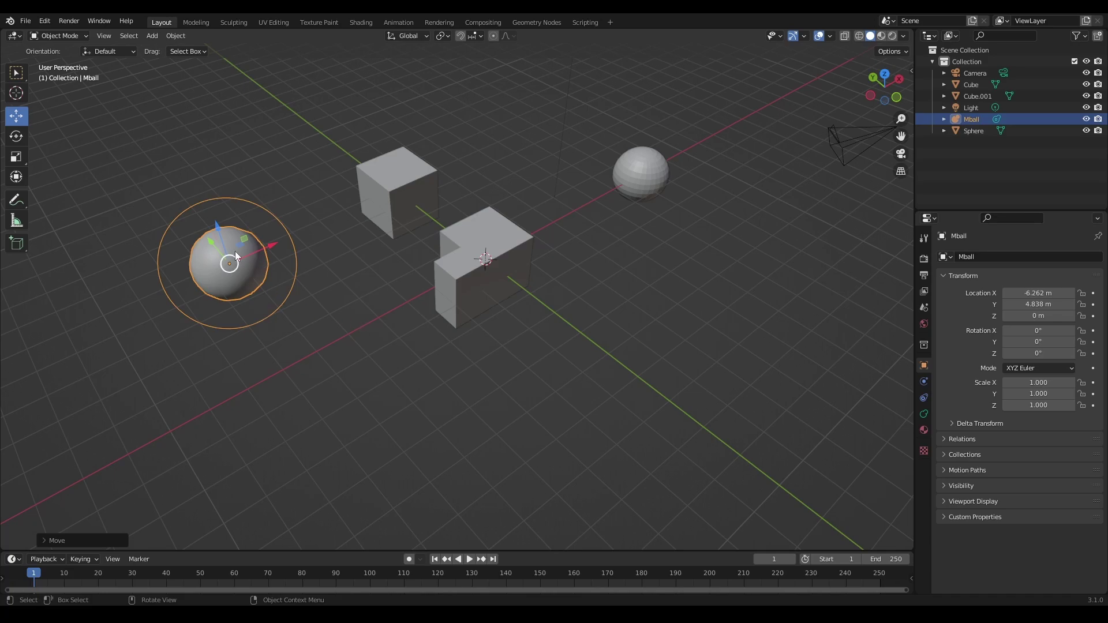
Frame the selected metaball in the viewport
click(103, 36)
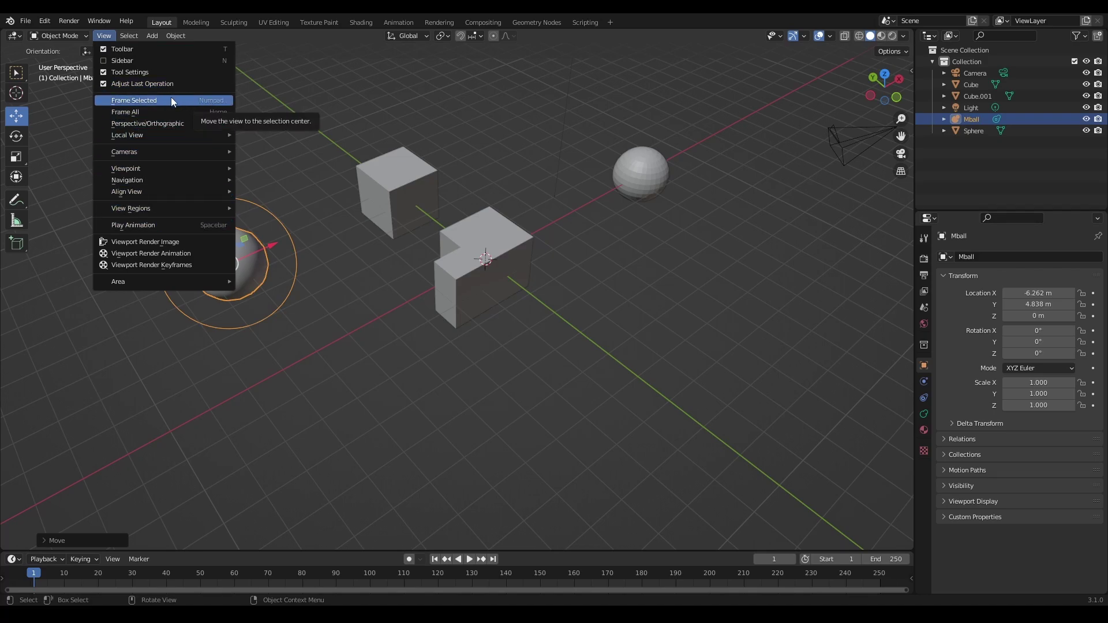
key(Delete)
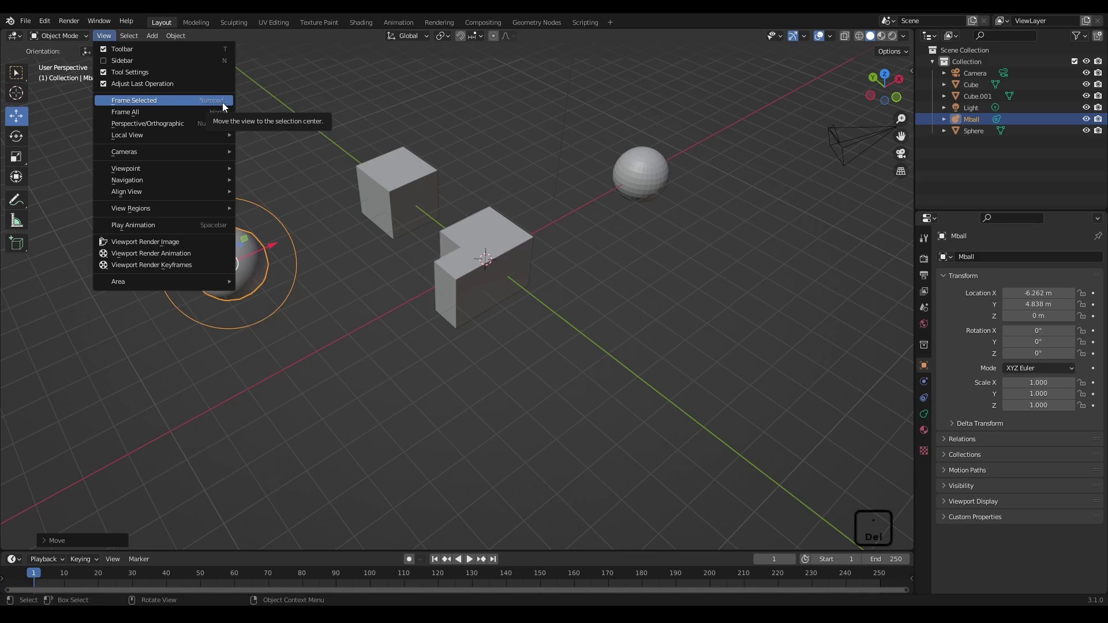
click(196, 102)
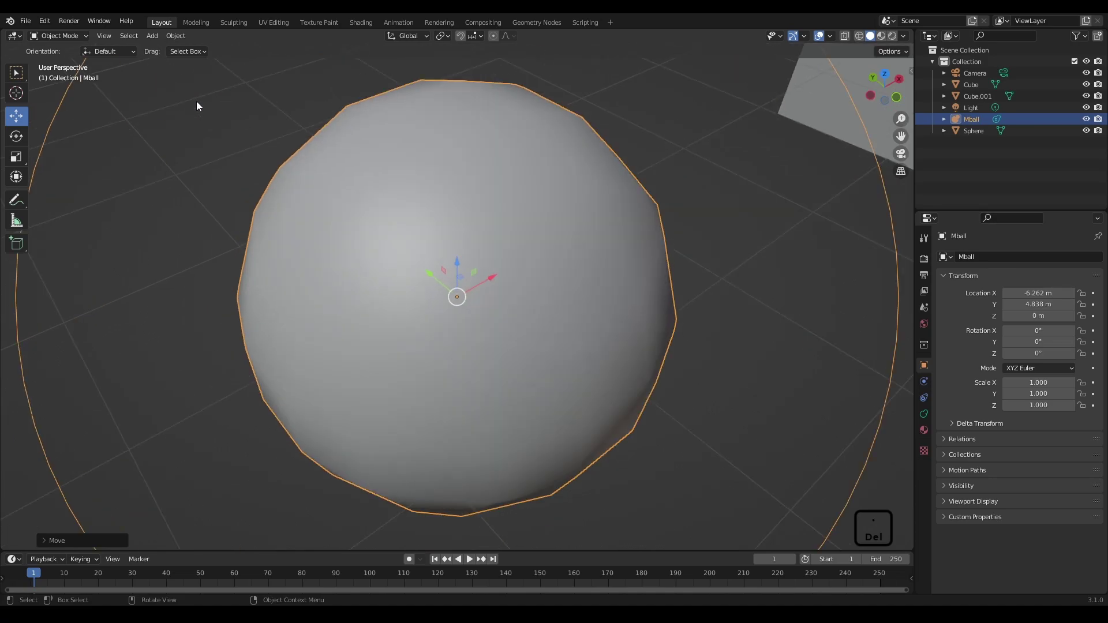
Box-select the L-shaped original cube, the UV sphere and the light, and frame them together in the viewport
scroll(462, 307, down, 7)
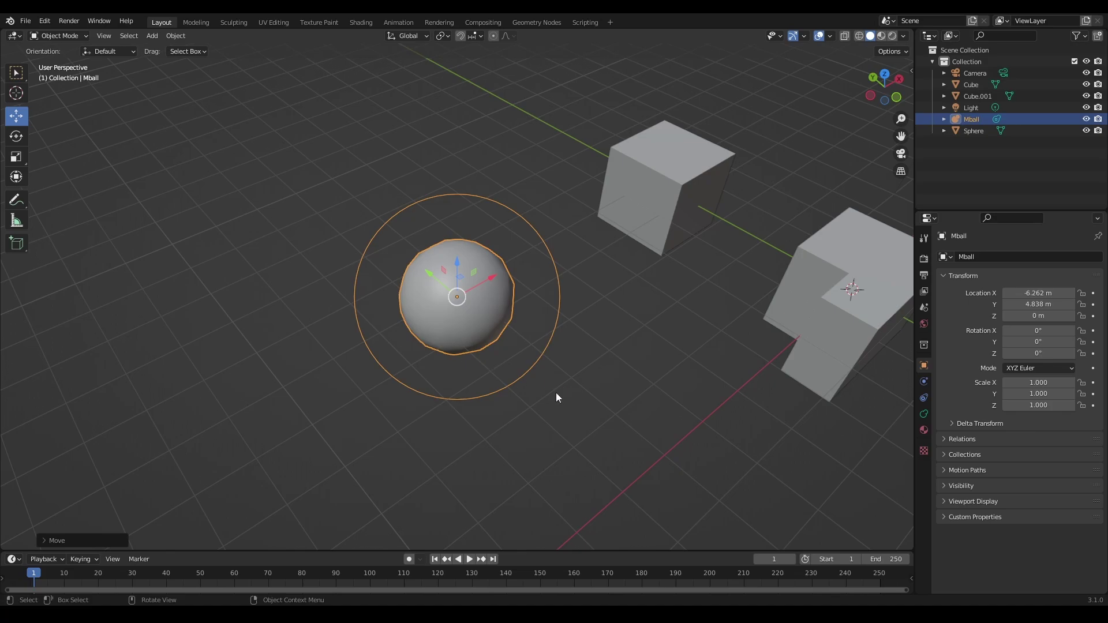
middle_drag(539, 400, 838, 219)
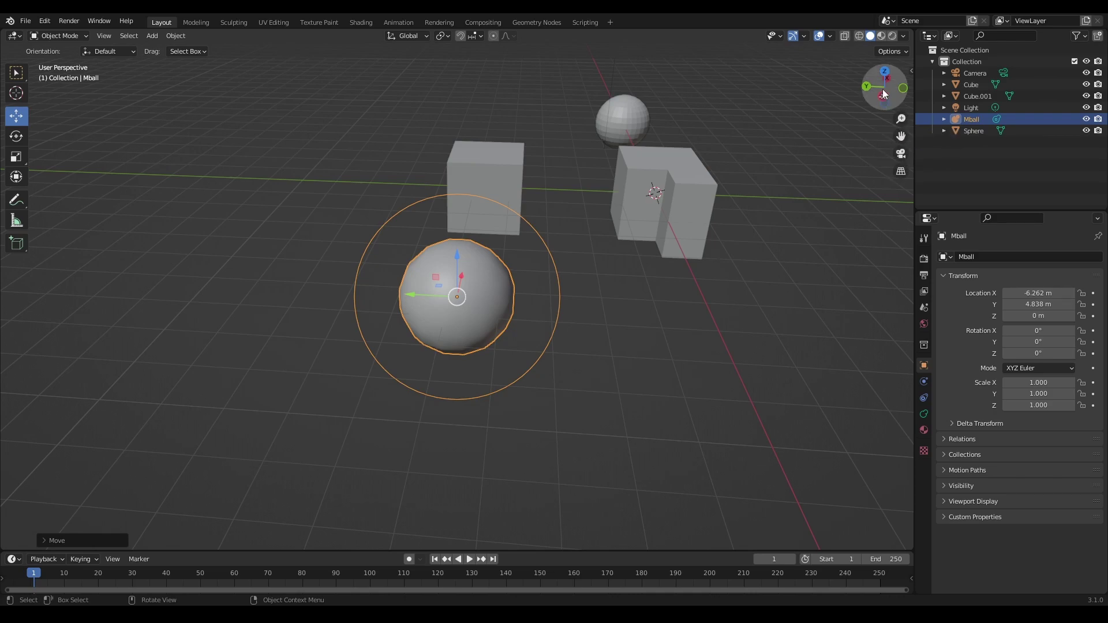
mouse_move(887, 75)
mouse_down()
mouse_move(825, 81)
mouse_move(865, 87)
mouse_move(877, 115)
mouse_move(819, 101)
mouse_move(831, 81)
mouse_move(884, 70)
mouse_up()
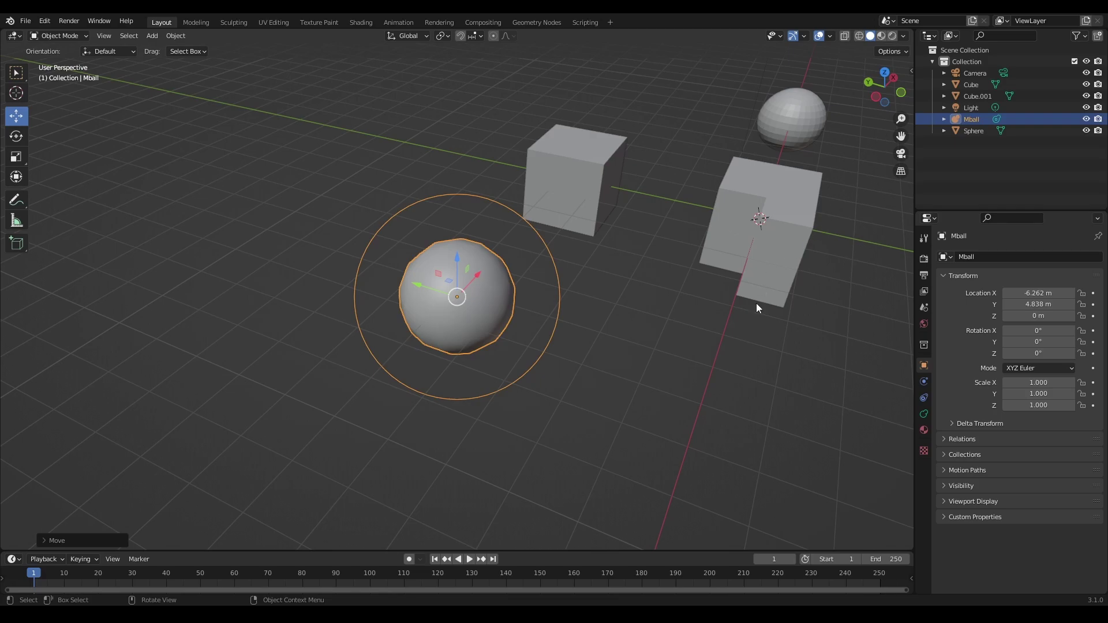
drag(840, 330, 700, 58)
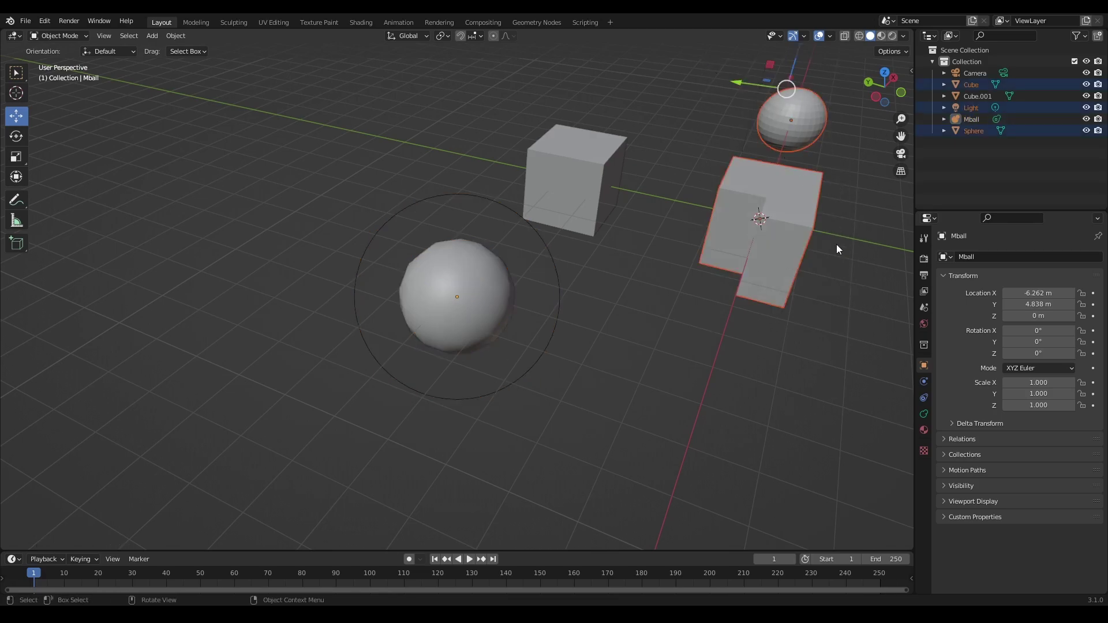
click(105, 37)
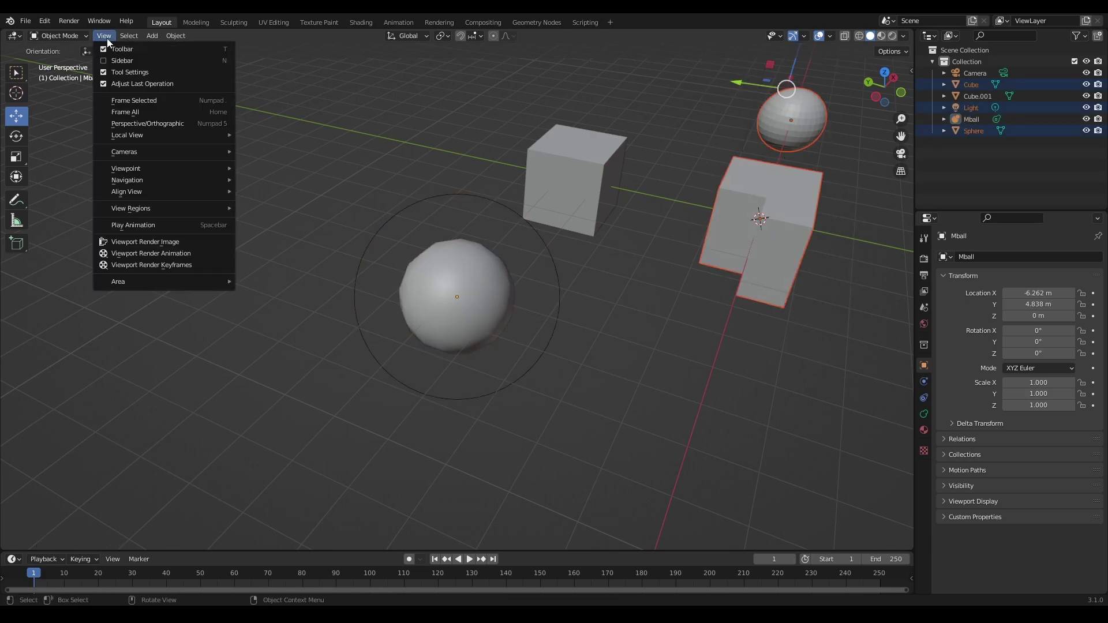
click(154, 101)
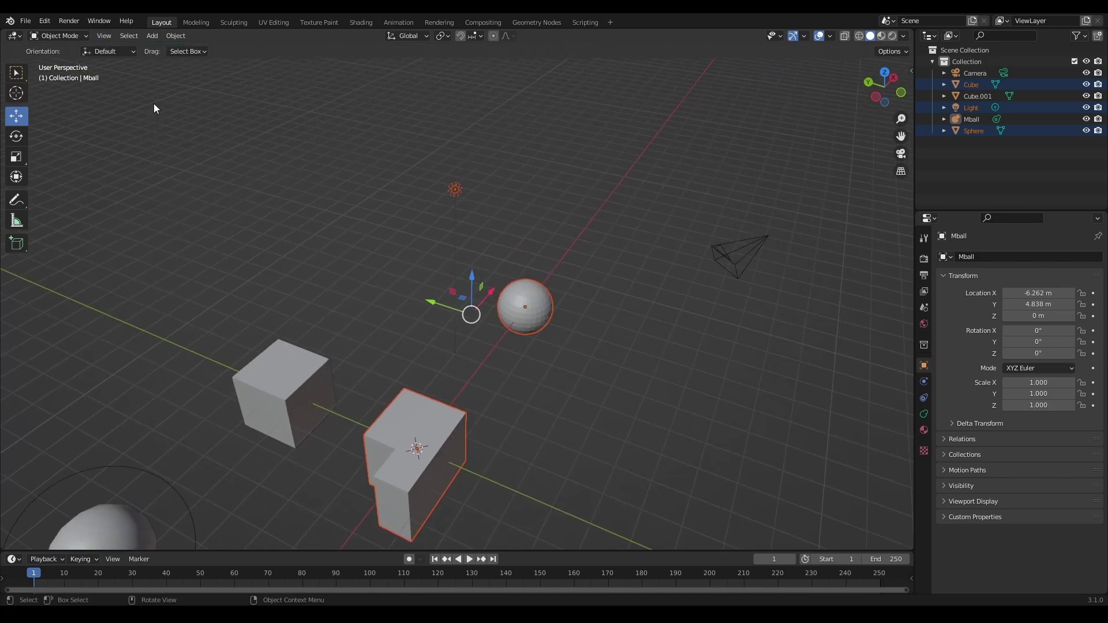
Frame all scene objects in the viewport and clear the selection
middle_drag(536, 387, 321, 396)
scroll(553, 383, down, 5)
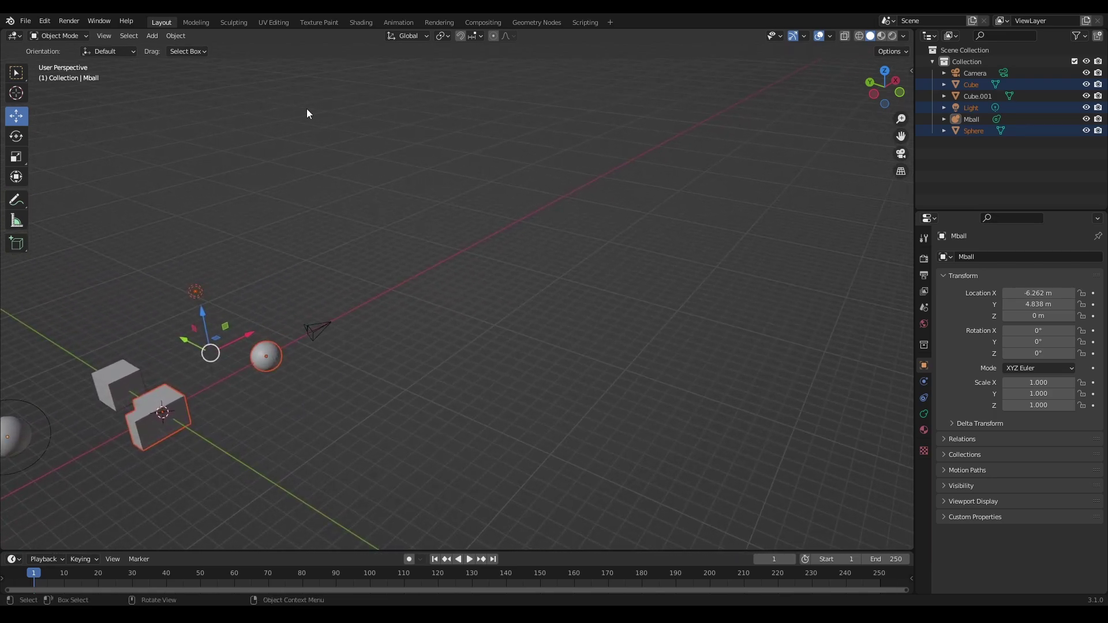
shift+middle_drag(544, 383, 406, 363)
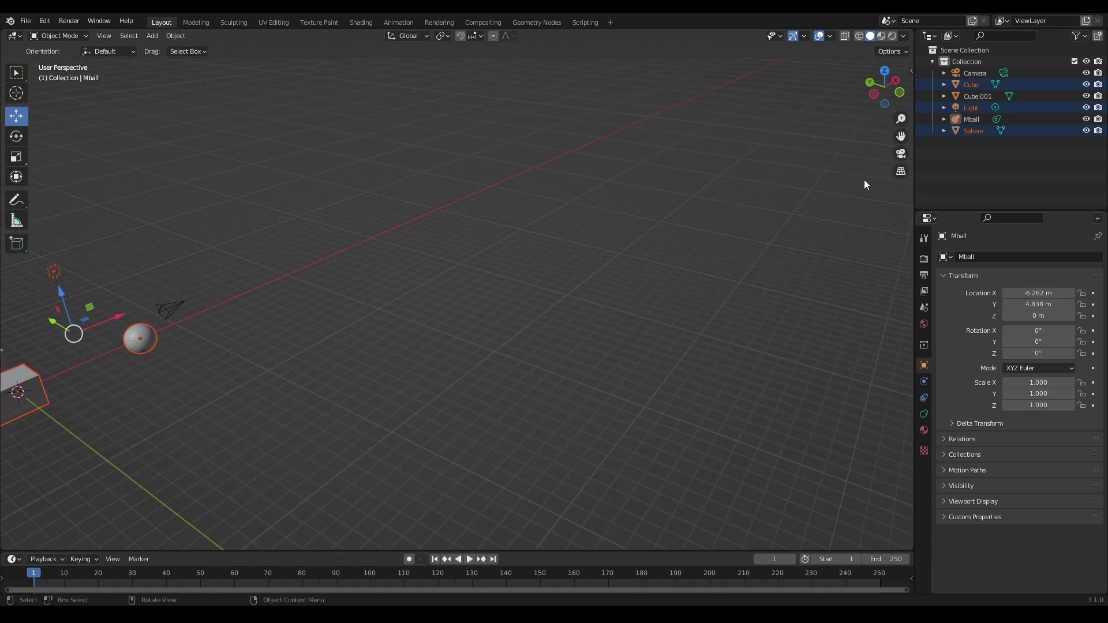
click(106, 36)
key(Right)
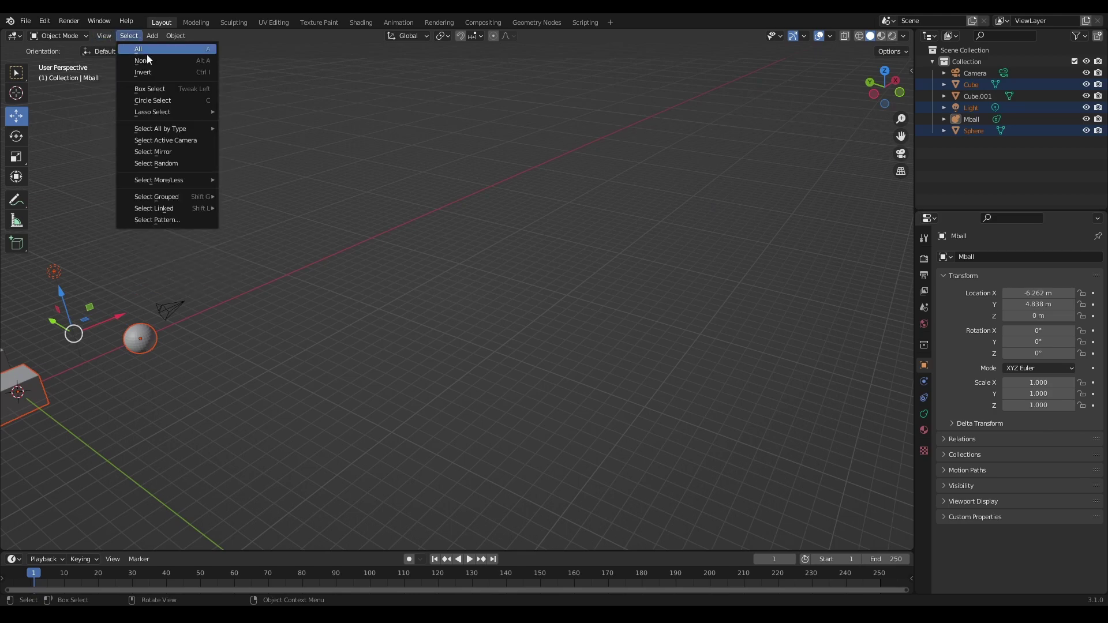
key(Down)
key(Down)
mouse_move(109, 36)
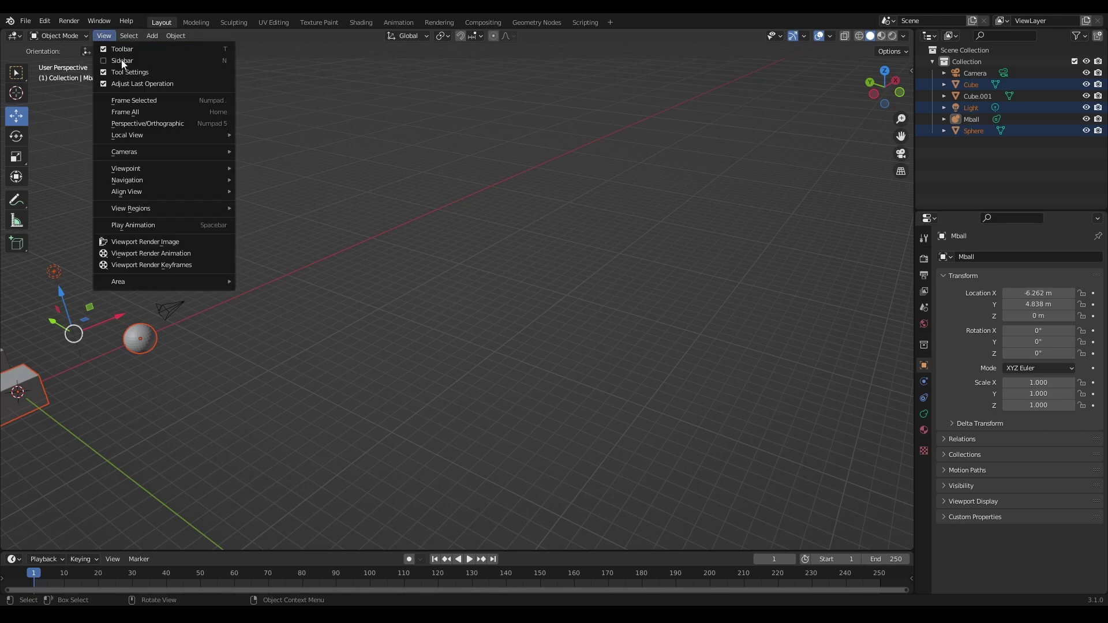
key(Home)
middle_drag(318, 223, 513, 363)
click(513, 344)
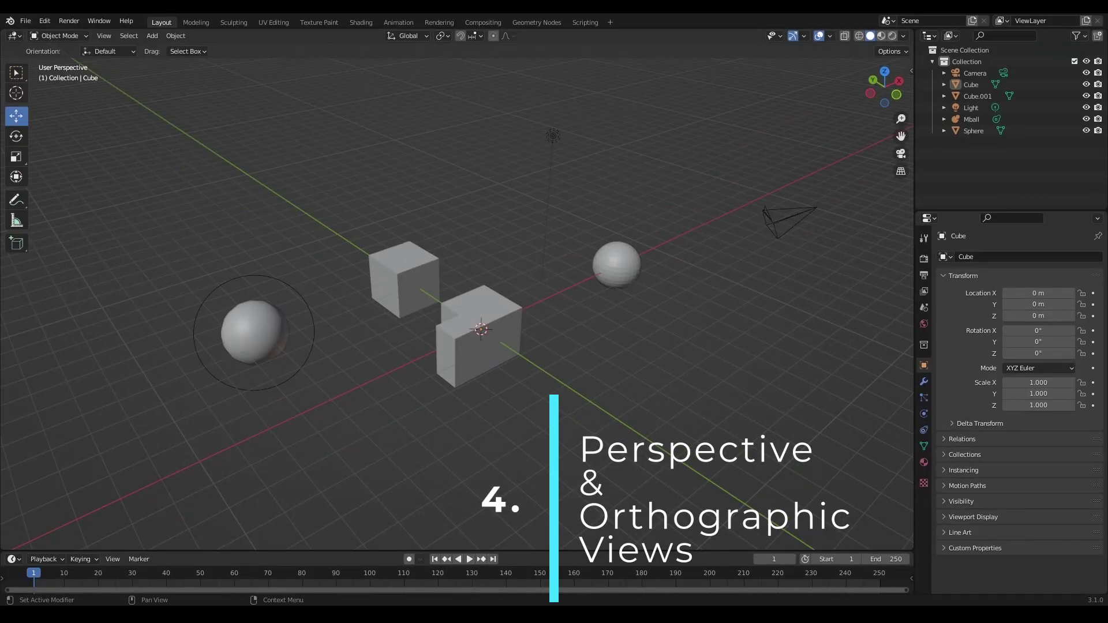
Switch the viewport to orthographic projection and back to perspective to compare how the objects appear
click(900, 172)
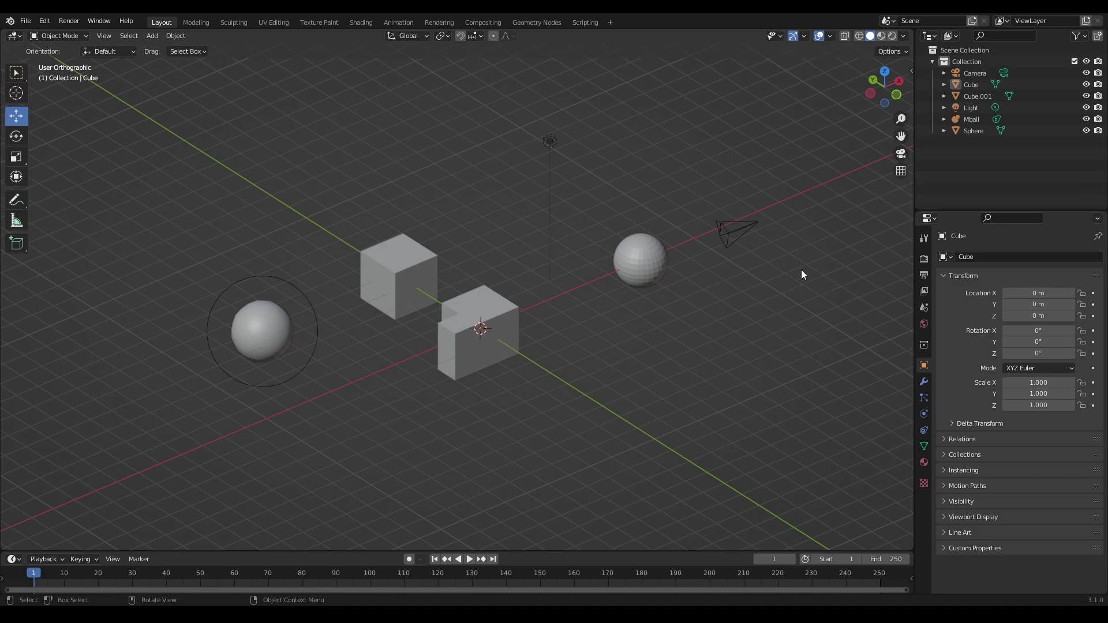
click(900, 172)
middle_drag(666, 351, 645, 338)
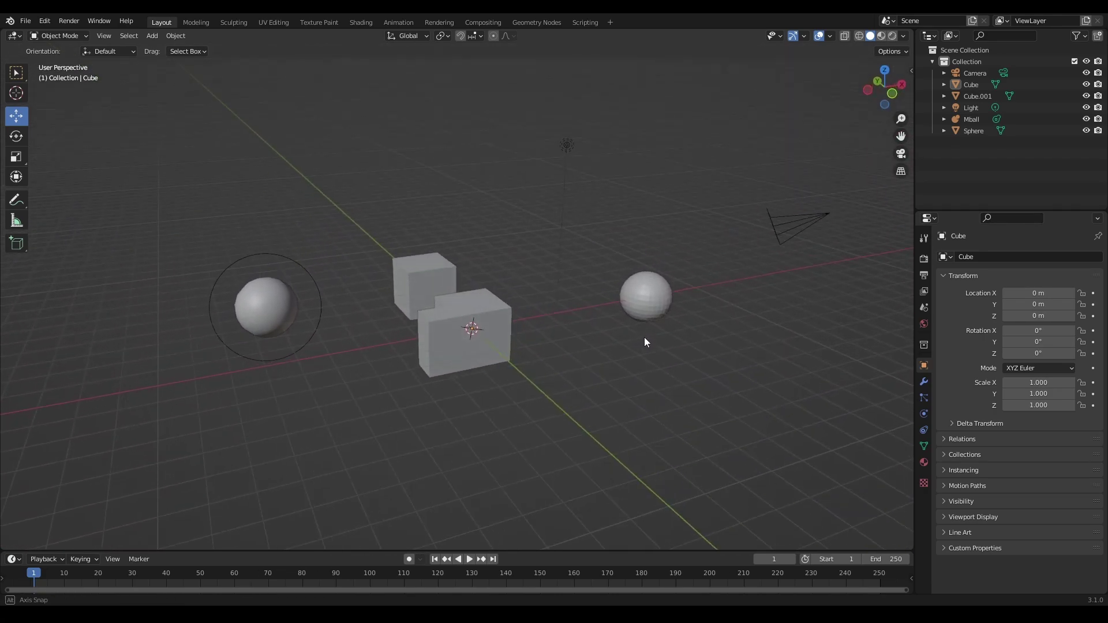
Select the second cube and move it along the Y axis to about 5.34 m
click(426, 283)
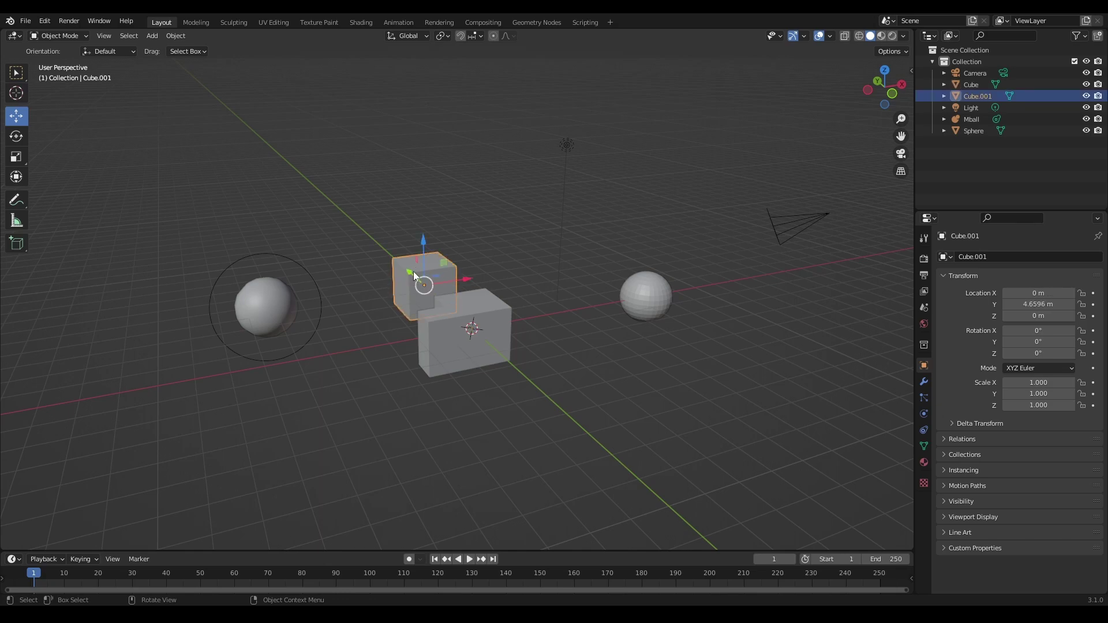
mouse_move(409, 271)
mouse_down()
mouse_move(335, 173)
mouse_move(258, 102)
mouse_move(280, 140)
mouse_move(421, 264)
mouse_up()
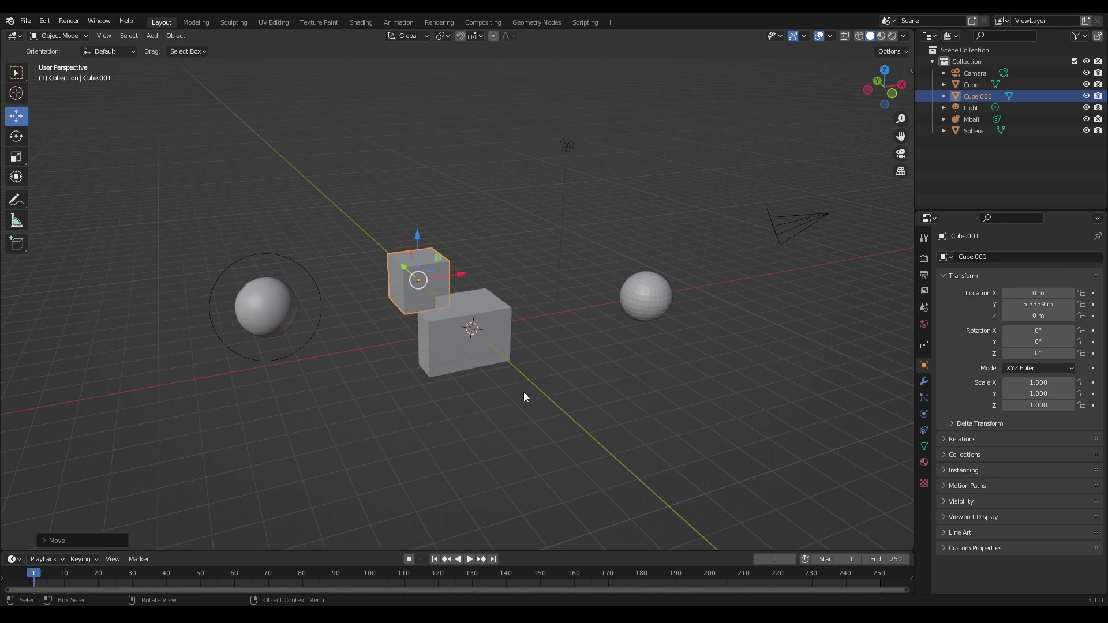
middle_drag(524, 392, 548, 370)
Switch the viewport to orthographic projection and examine the objects from different angles and distances
click(901, 171)
middle_drag(658, 345, 620, 372)
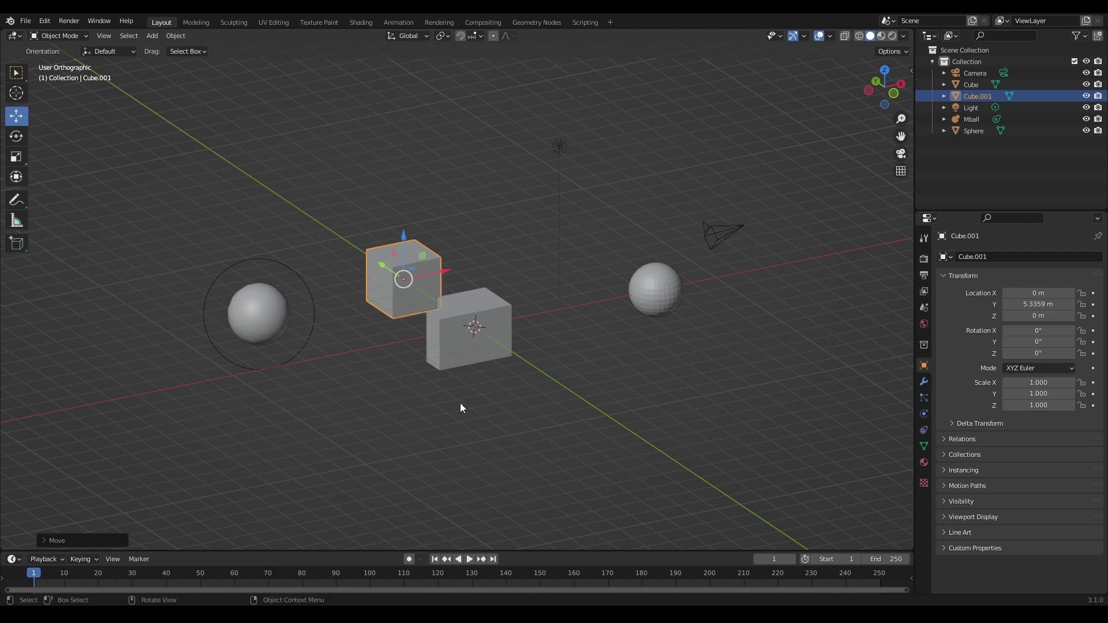
shift+middle_drag(430, 339, 539, 348)
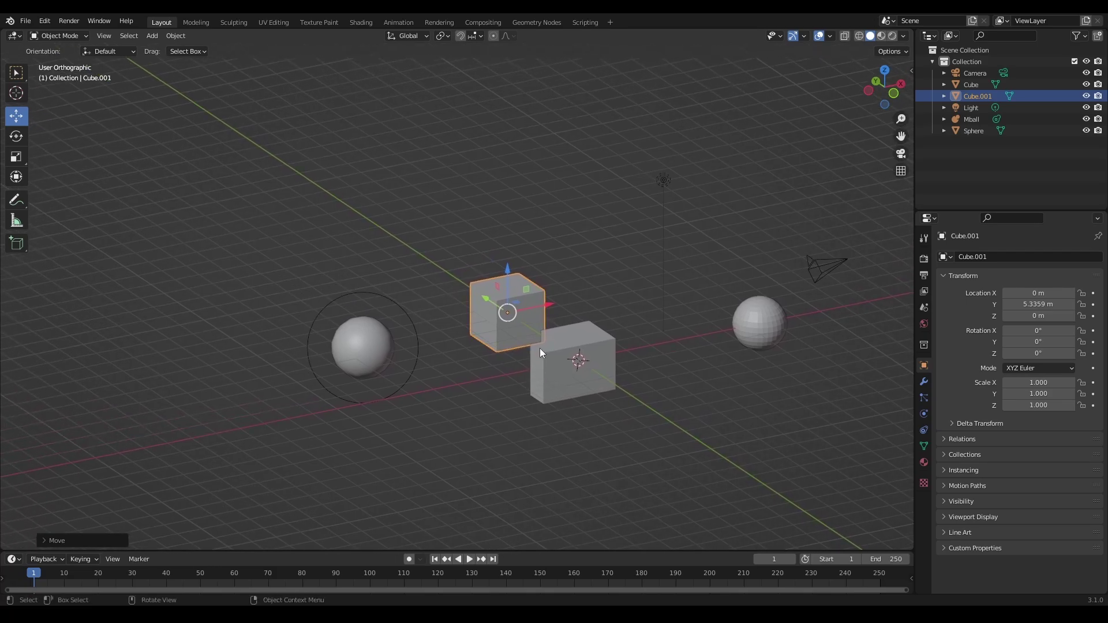
scroll(539, 349, up, 3)
middle_drag(631, 382, 649, 396)
scroll(650, 397, down, 2)
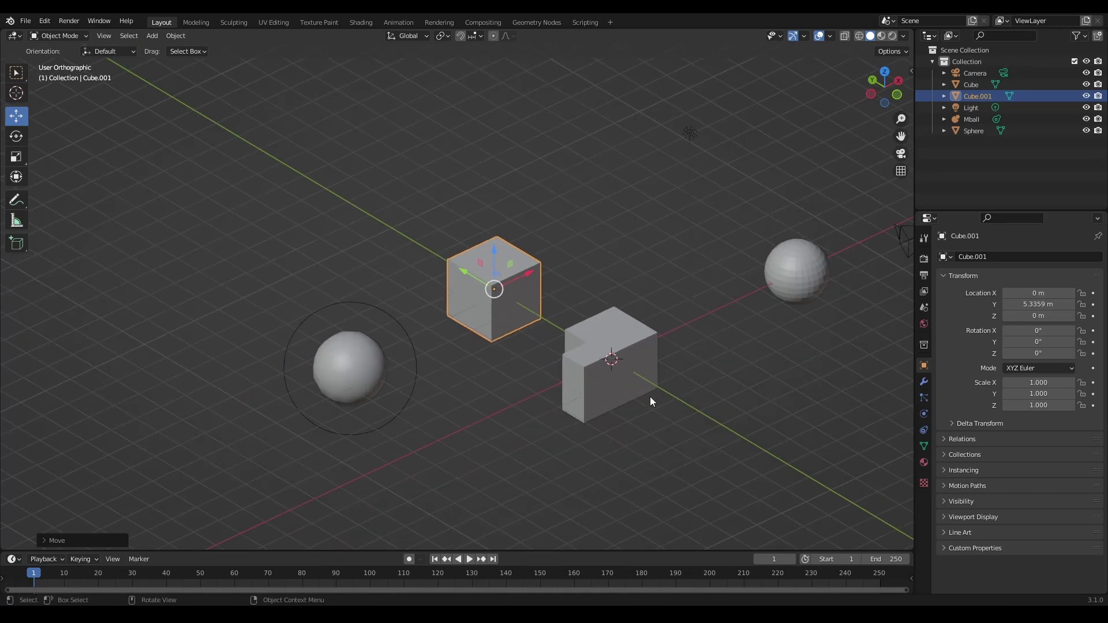
scroll(676, 395, down, 2)
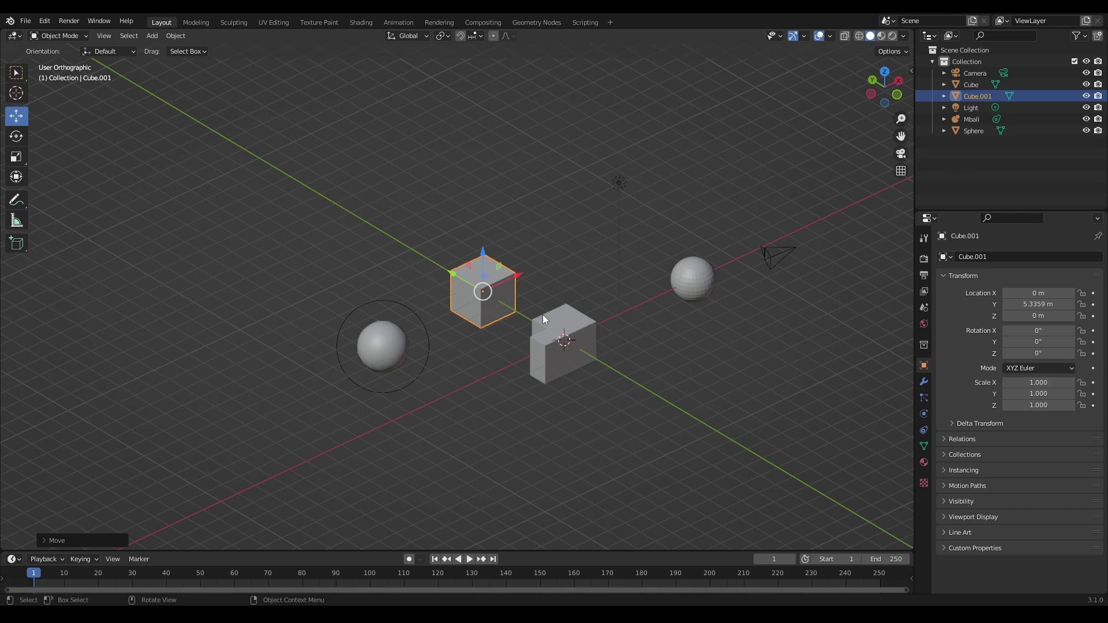
Set the viewport to Top view and examine the second cube up close
click(885, 72)
scroll(582, 253, up, 7)
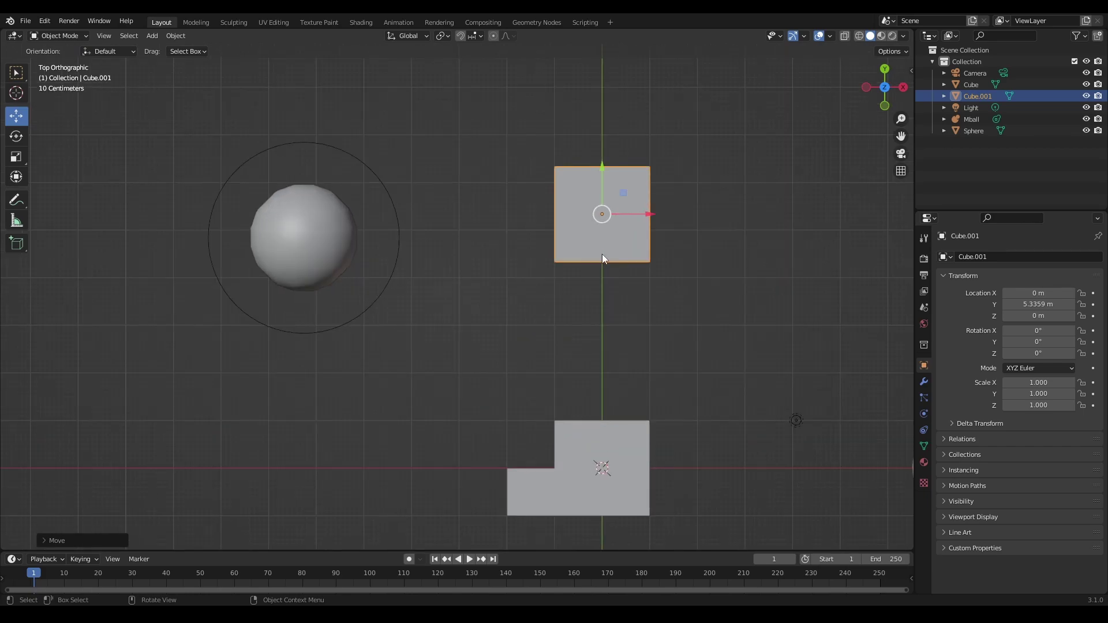
scroll(548, 277, up, 4)
shift+middle_drag(550, 277, 662, 253)
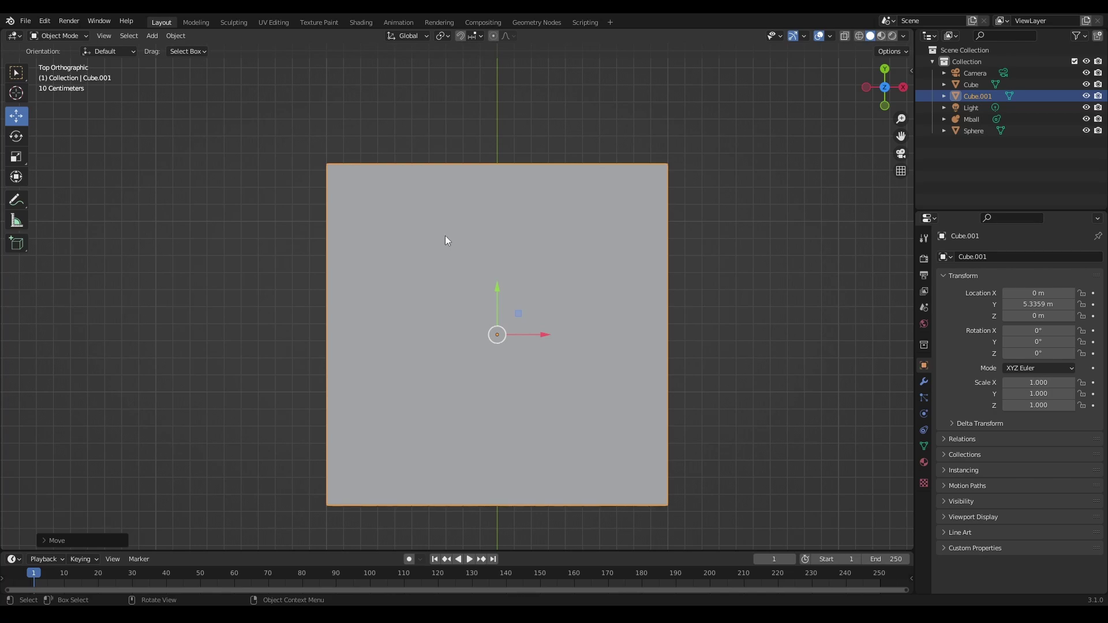
Return the viewport to perspective projection and examine the objects from several angles
key(KP_5)
scroll(445, 235, down, 10)
middle_drag(462, 299, 532, 276)
middle_drag(527, 314, 462, 292)
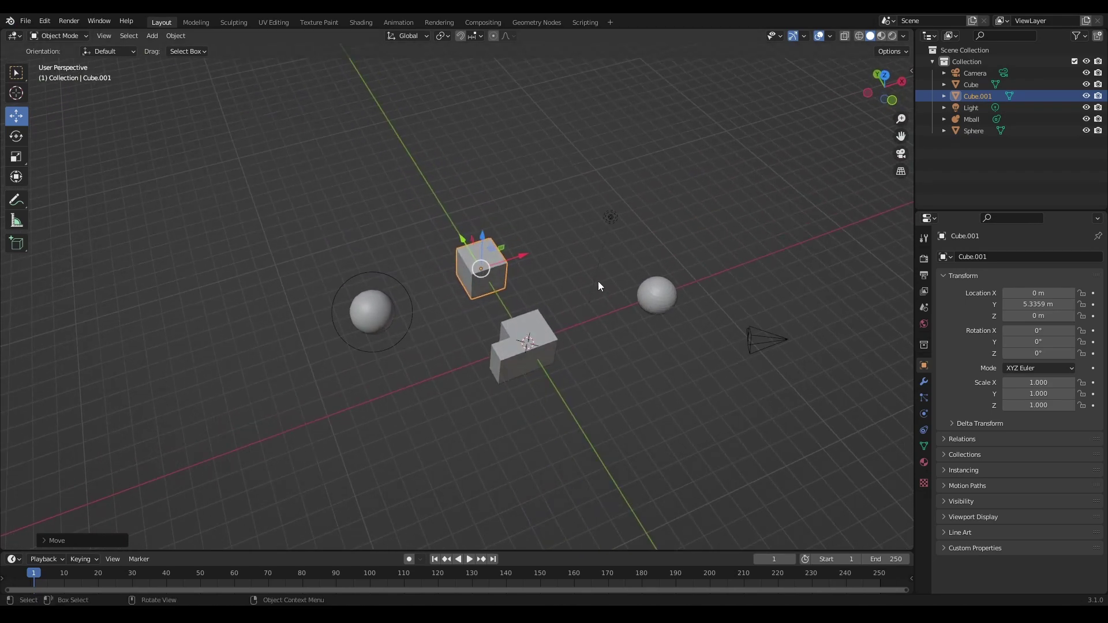
scroll(508, 289, up, 6)
middle_drag(506, 297, 309, 299)
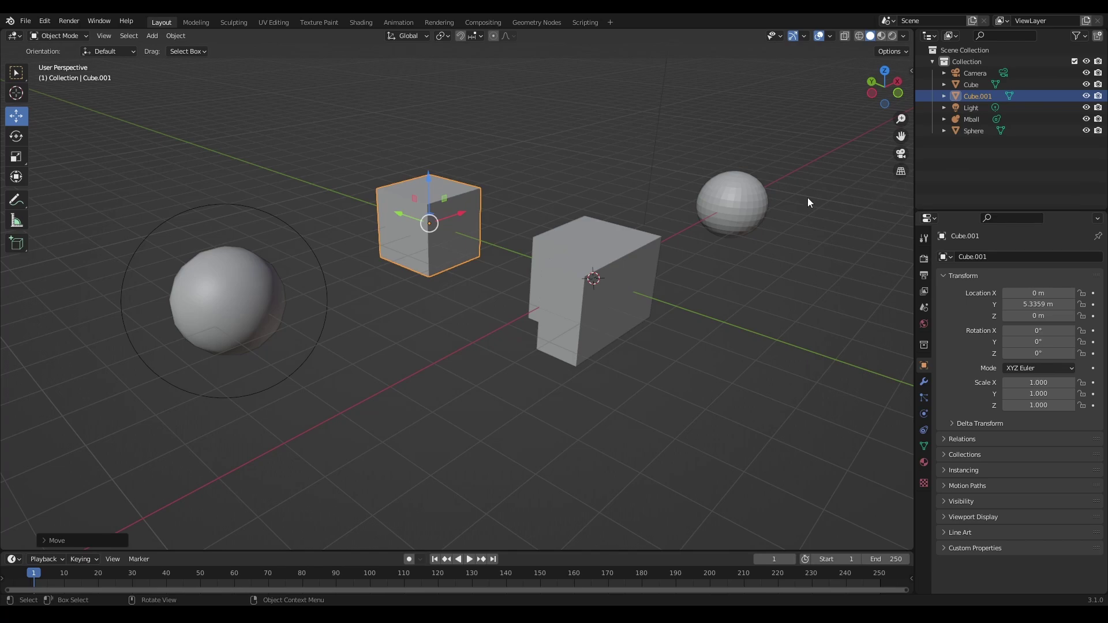
Set the viewport to orthographic projection with all the mesh objects in view
scroll(593, 245, down, 2)
middle_drag(593, 245, 569, 249)
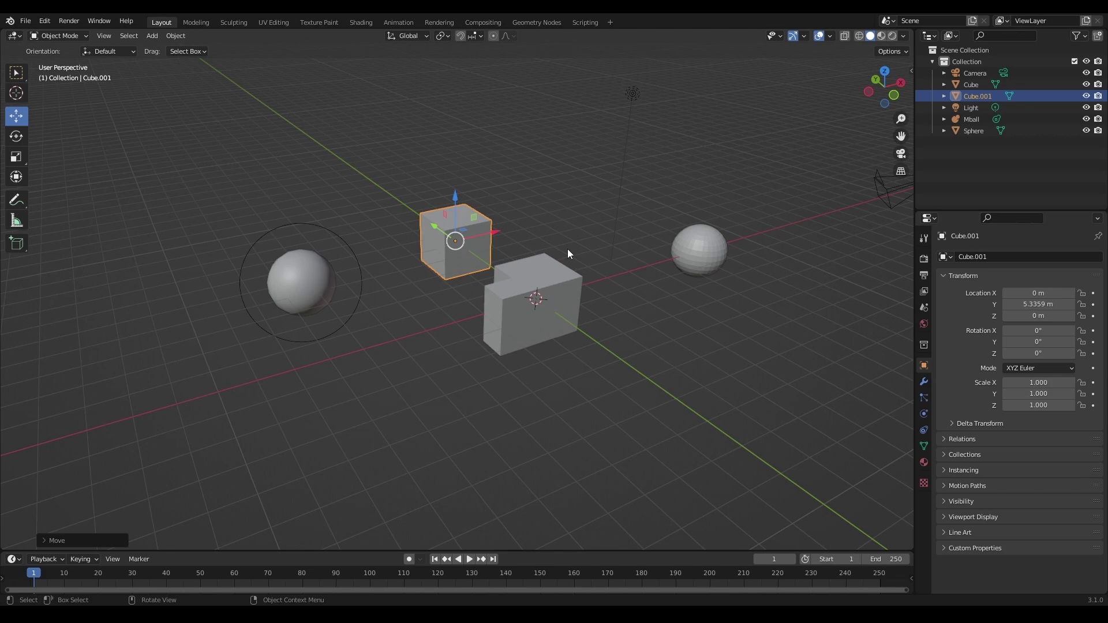
click(897, 174)
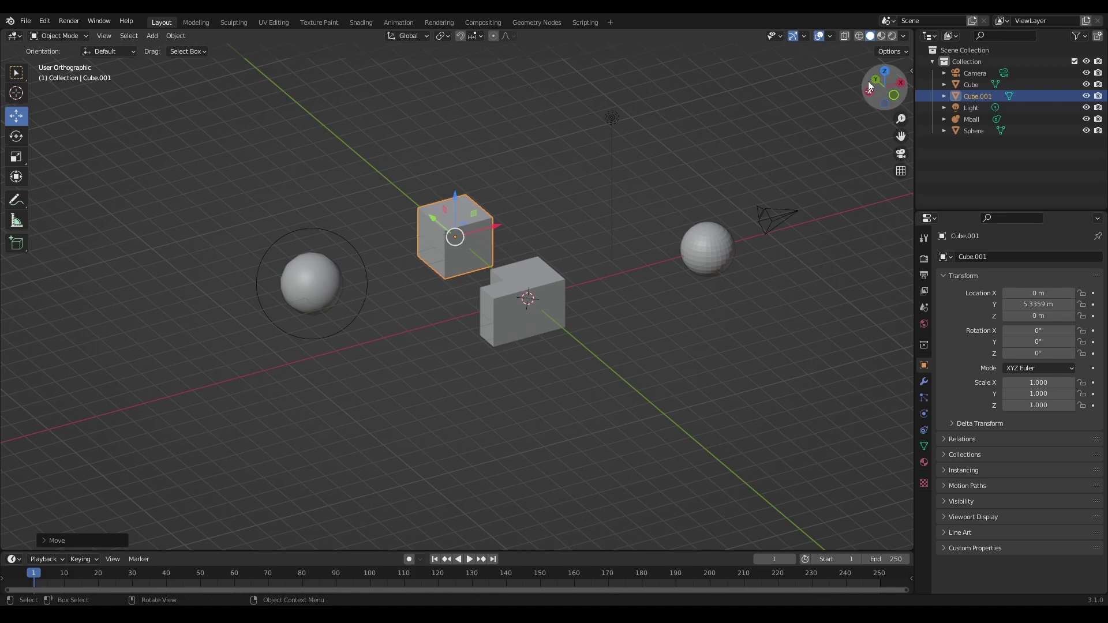
Examine the objects in the Back, Top, Bottom, Back and Right orthographic views, finishing in an angled user perspective view
click(894, 94)
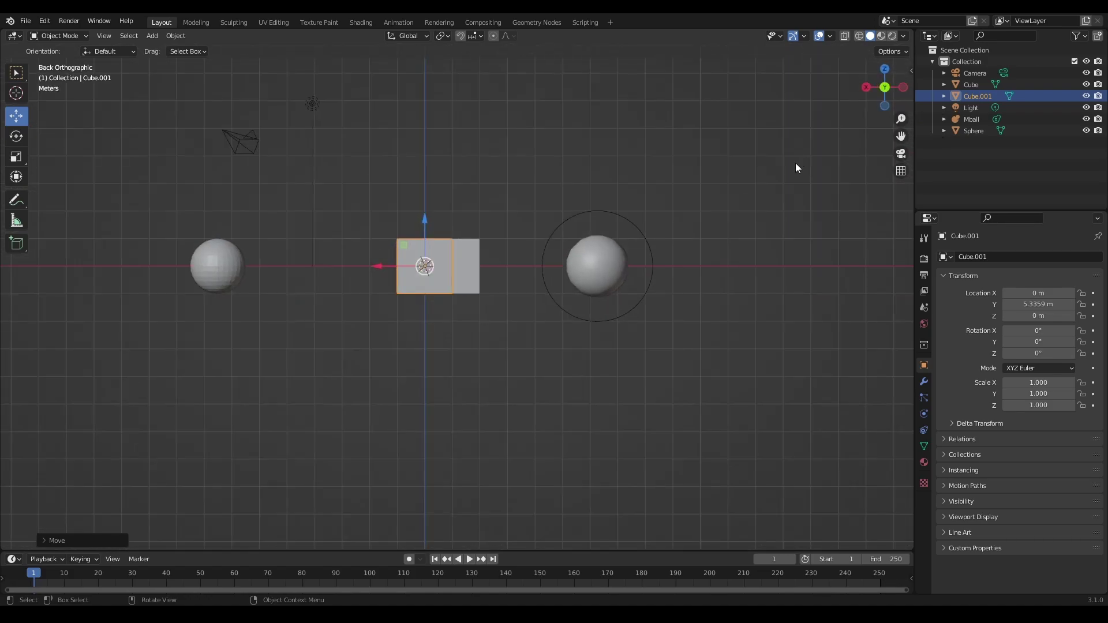
click(886, 70)
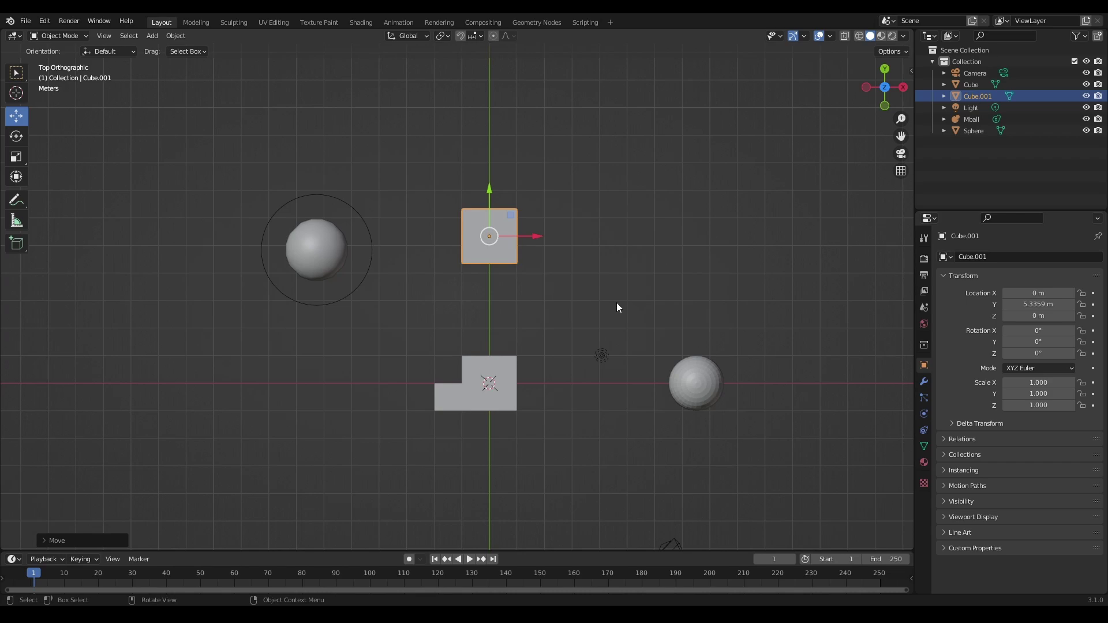
click(885, 87)
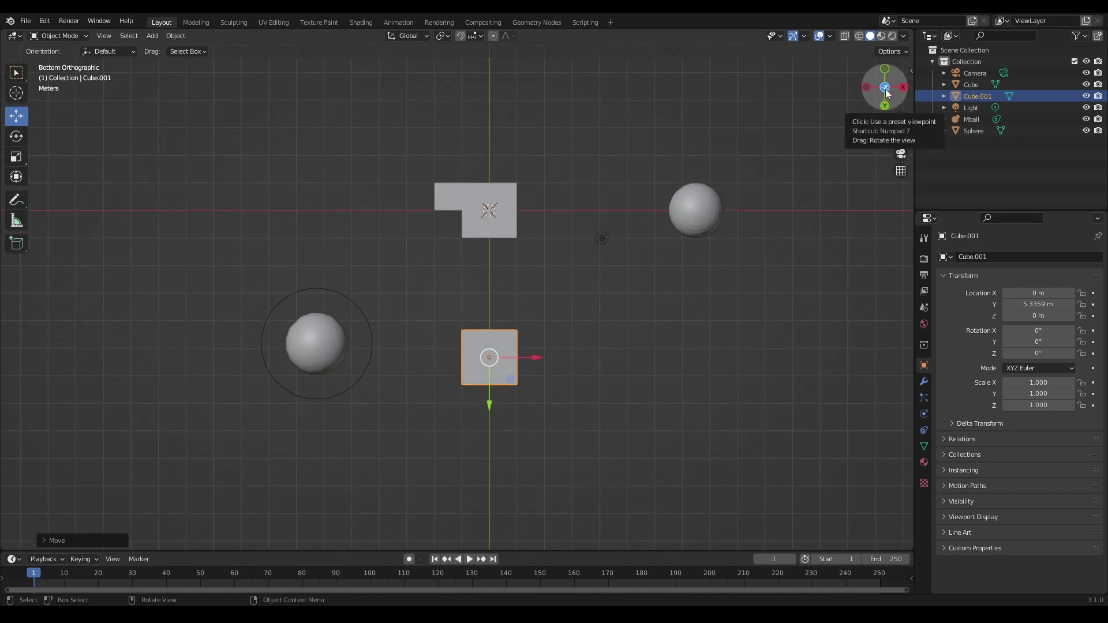
click(885, 106)
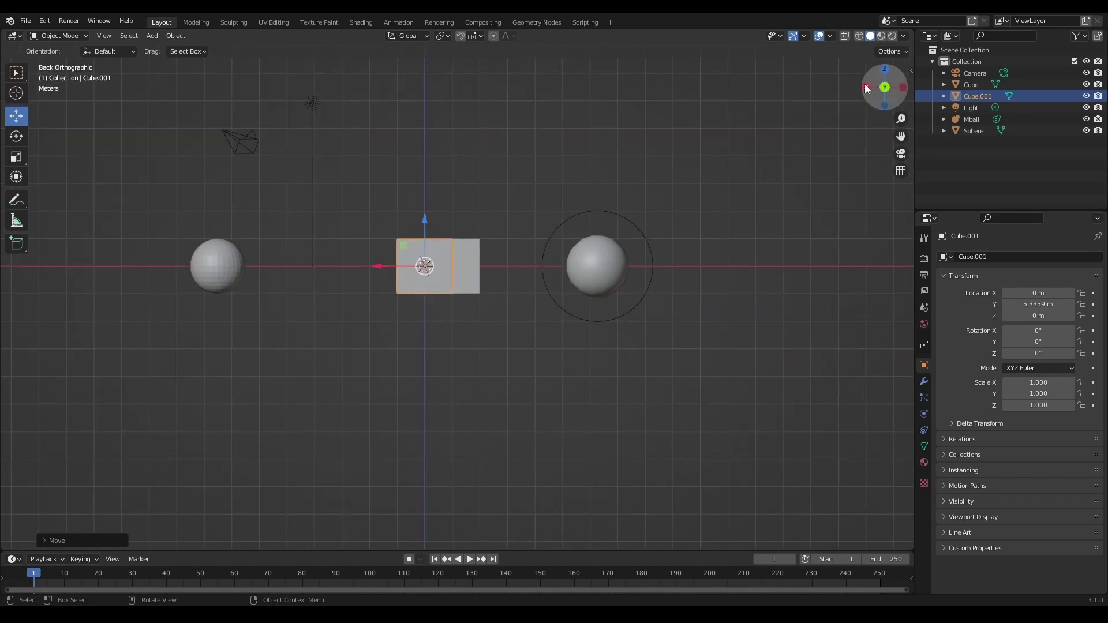
click(866, 87)
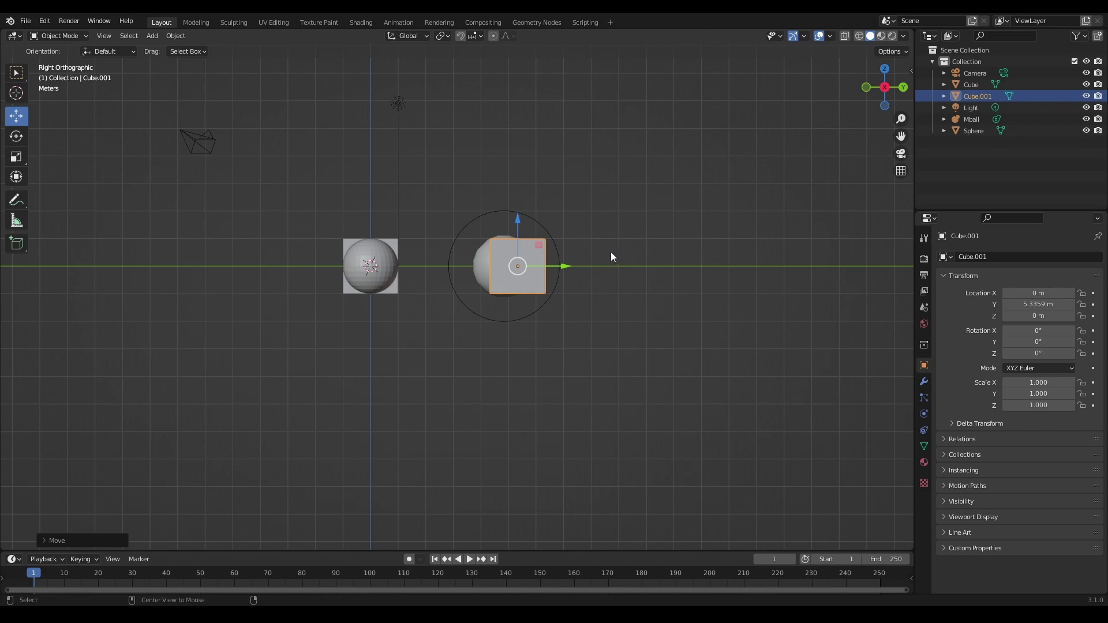
alt+middle_drag(610, 251, 558, 325)
middle_drag(635, 310, 568, 350)
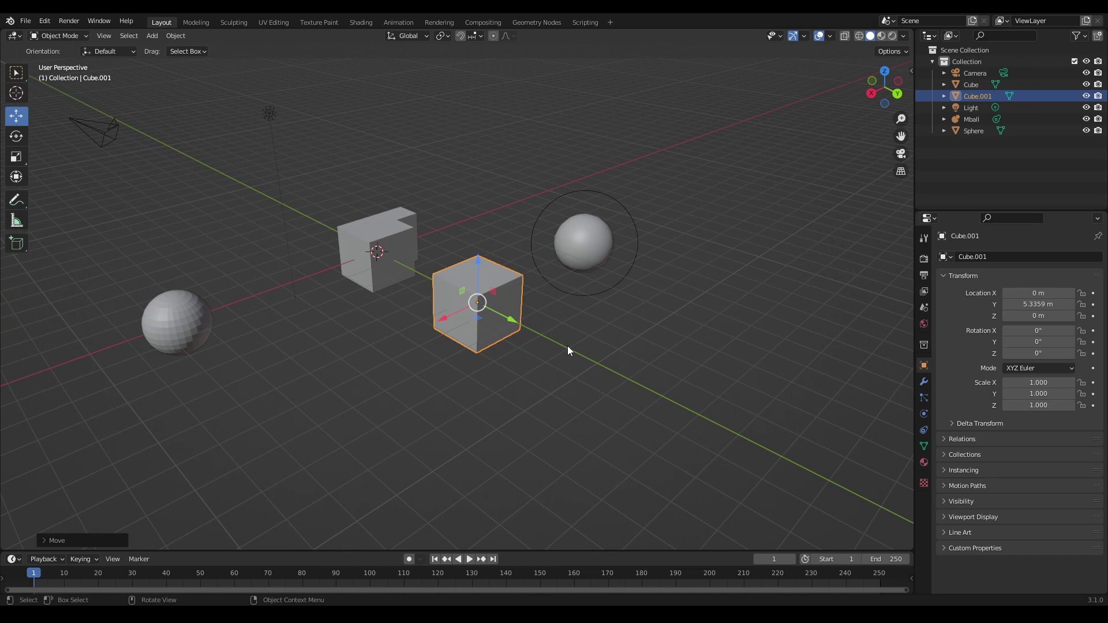